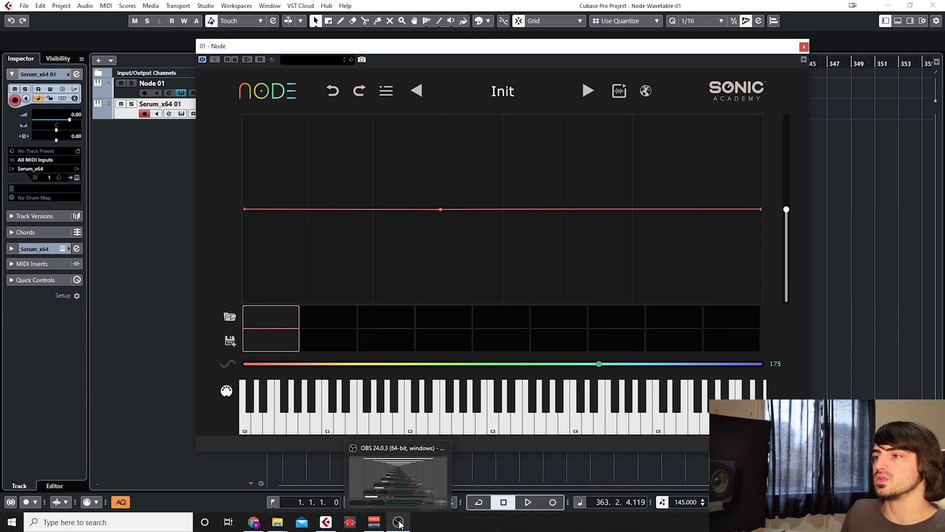
Step: Make Node 01 the active track and move the Node editor window higher up
click(434, 413)
click(407, 417)
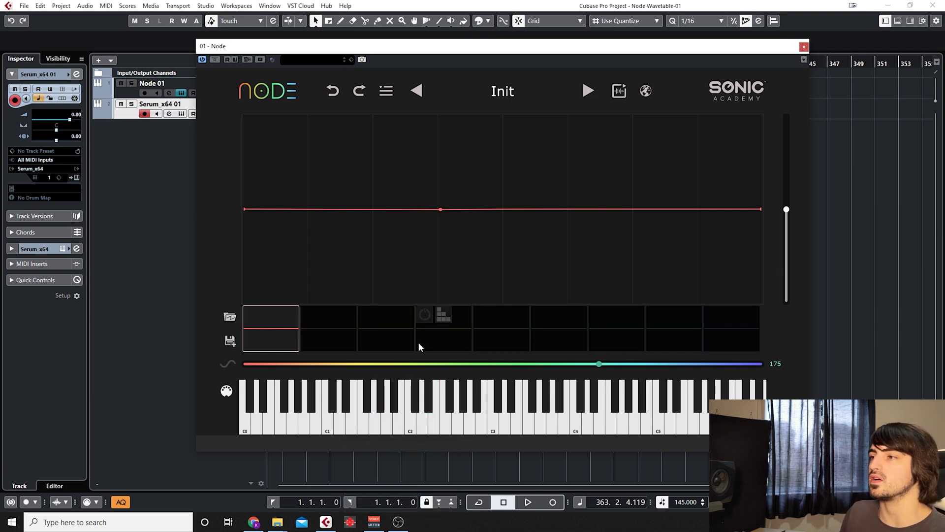
mouse_move(640, 55)
mouse_down()
mouse_move(563, 81)
mouse_move(645, 61)
mouse_up()
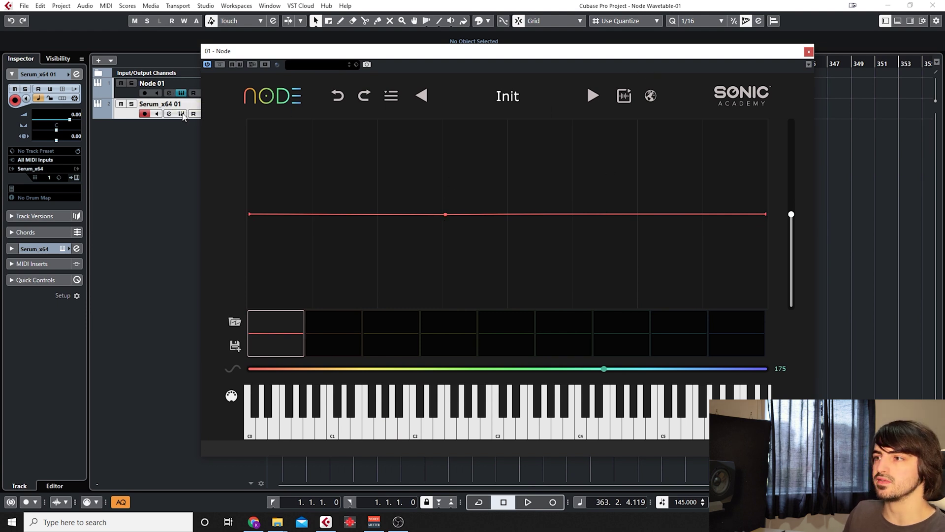
click(179, 83)
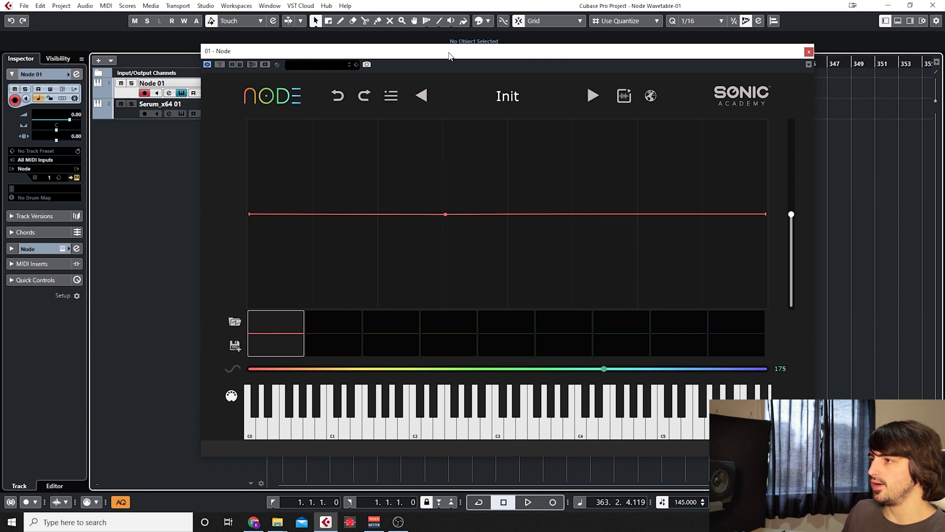
drag(449, 56, 473, 20)
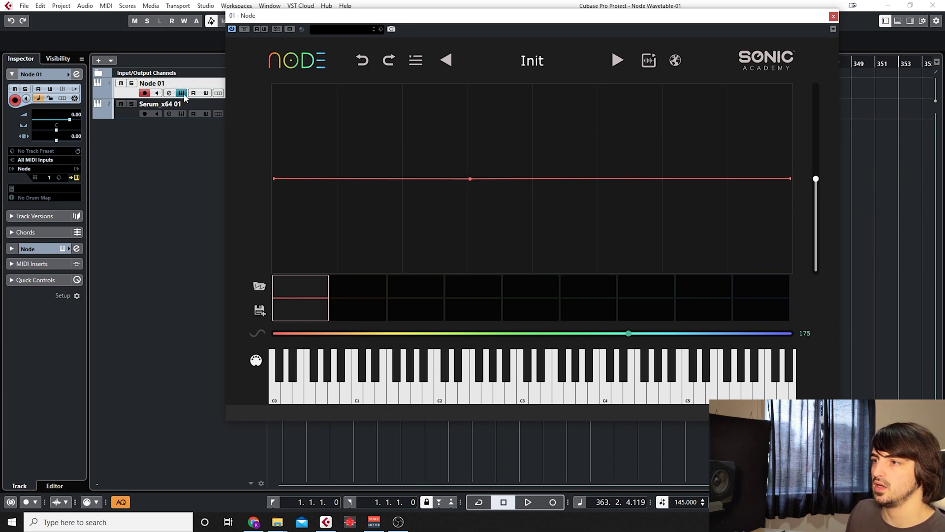
Step: Settle the Node window back into place and open Node's preset, import and export menu
click(25, 7)
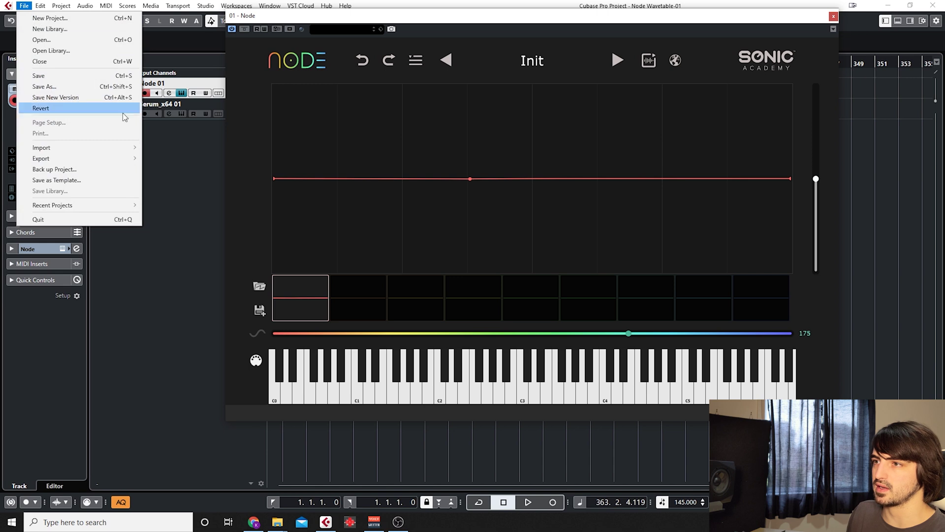
click(196, 169)
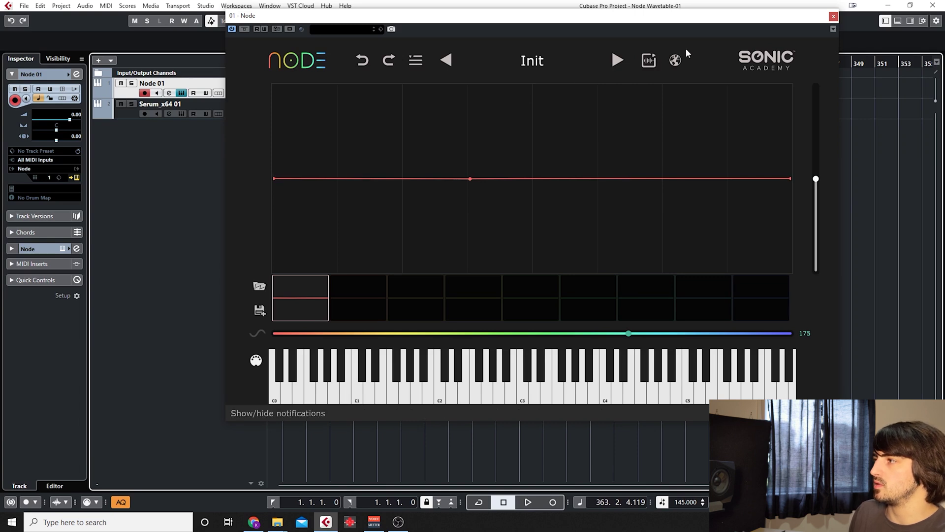
drag(727, 22, 699, 45)
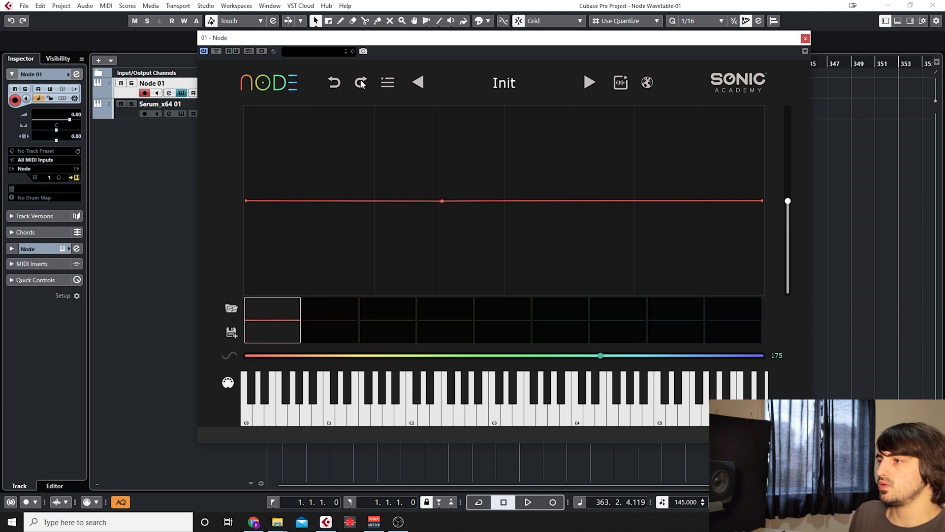
click(387, 82)
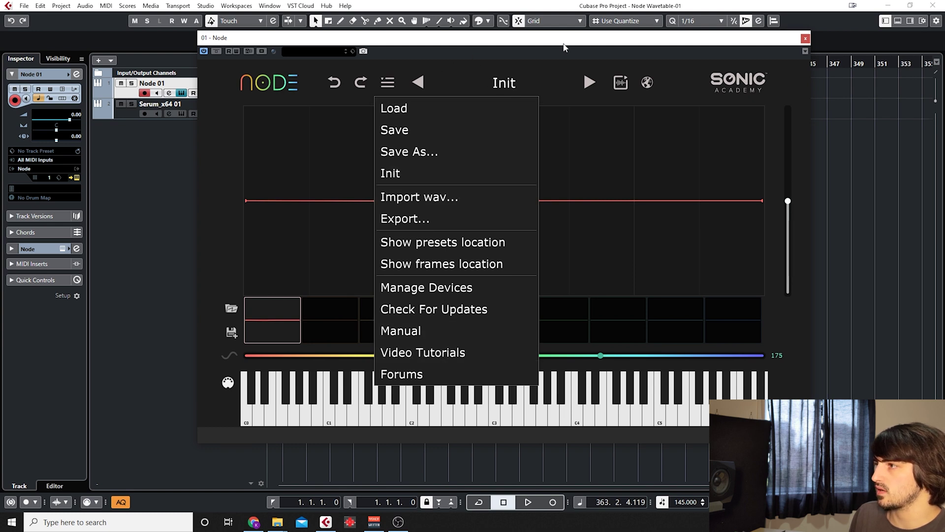
Step: Close Node's menu and briefly check the preset list
click(388, 83)
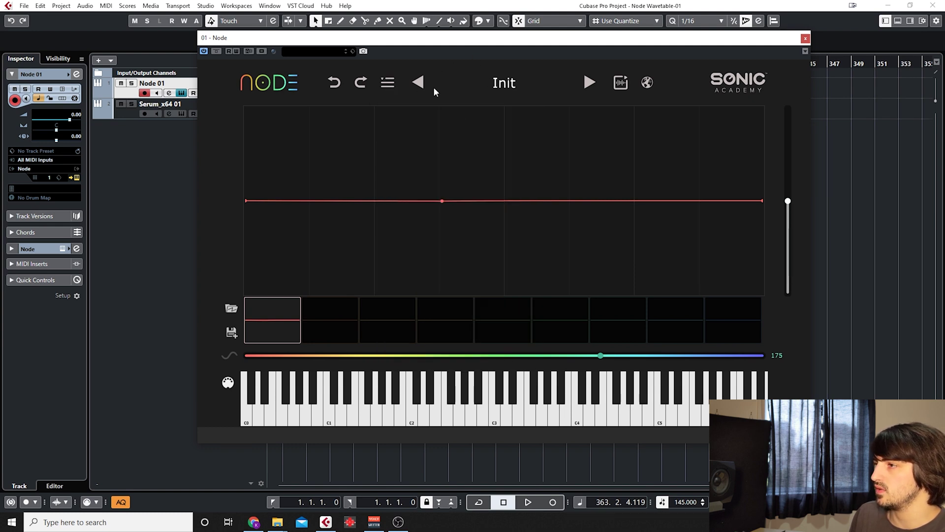
click(513, 85)
click(512, 85)
Step: Review the Serum Tables export with 2048 frame size, cancel it, and check notifications
click(622, 81)
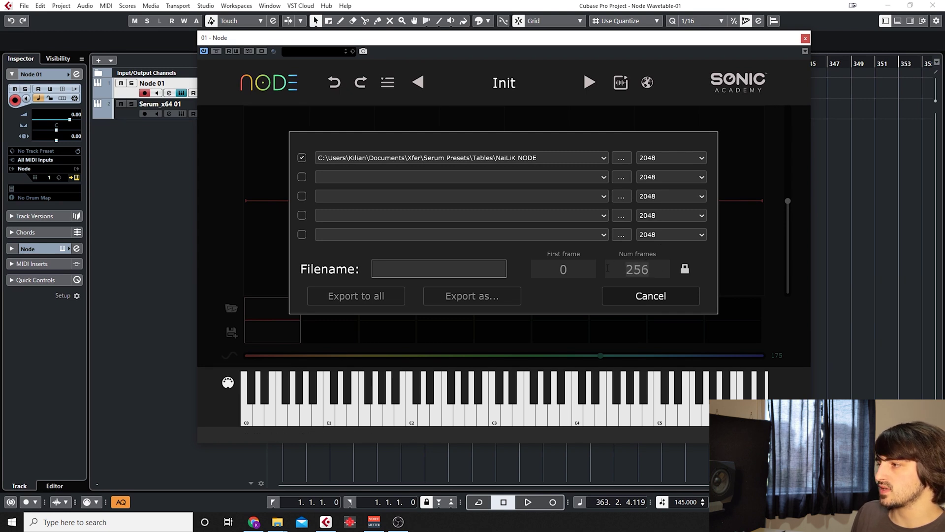
click(662, 158)
click(660, 155)
click(663, 155)
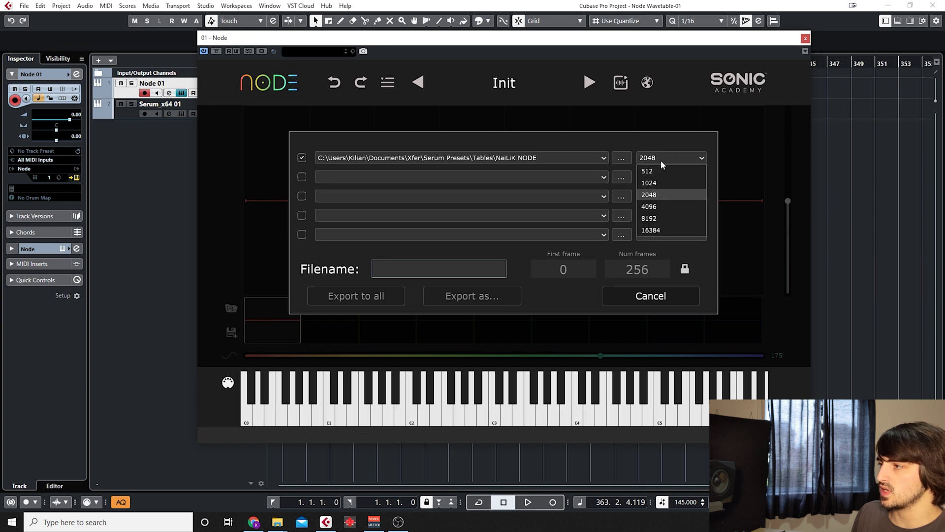
click(658, 158)
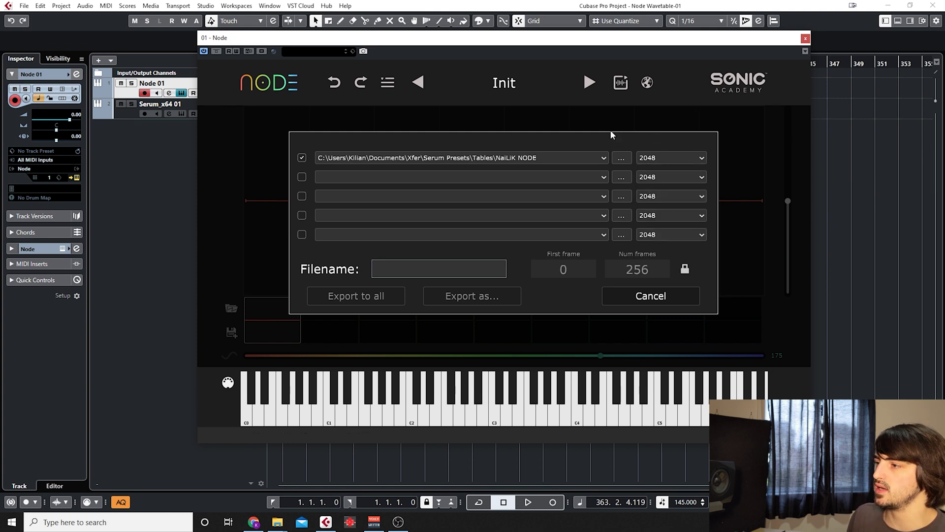
click(651, 296)
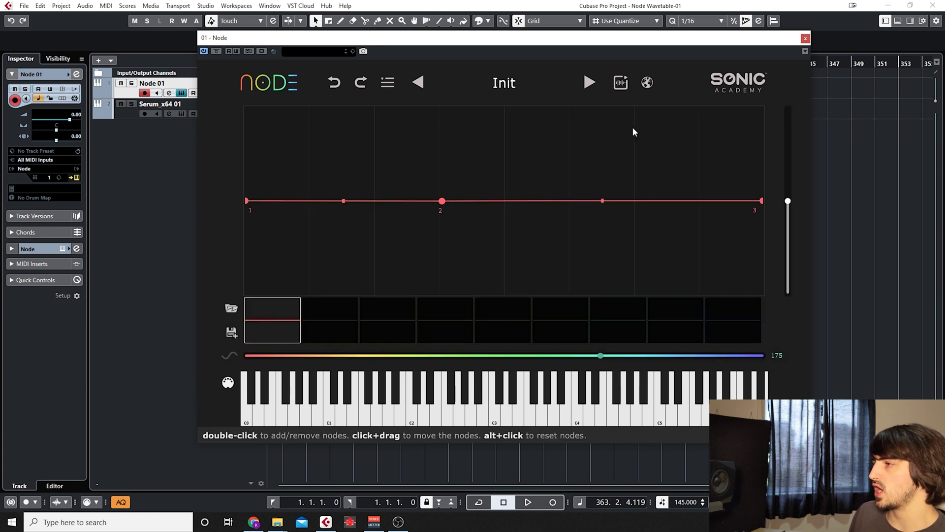
click(647, 84)
click(610, 113)
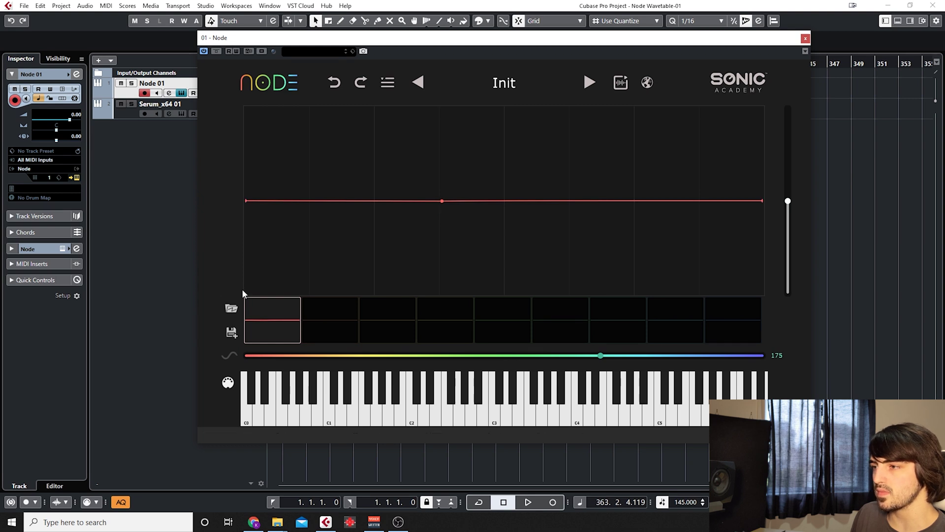
Step: Add two nodes to frame 1's line, raising nodes 2 and 4 to the top and node 3 to the bottom
mouse_move(442, 201)
mouse_down()
mouse_move(439, 116)
mouse_move(443, 201)
mouse_up()
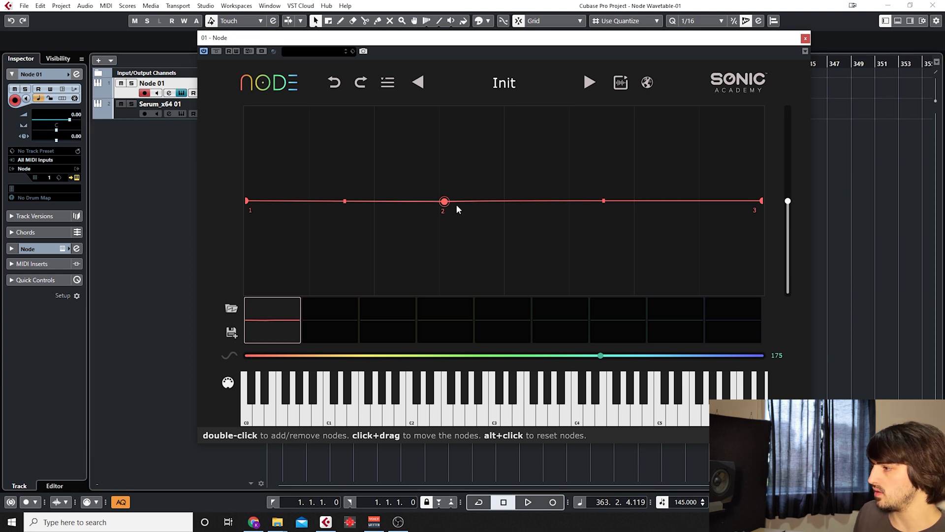
mouse_move(270, 314)
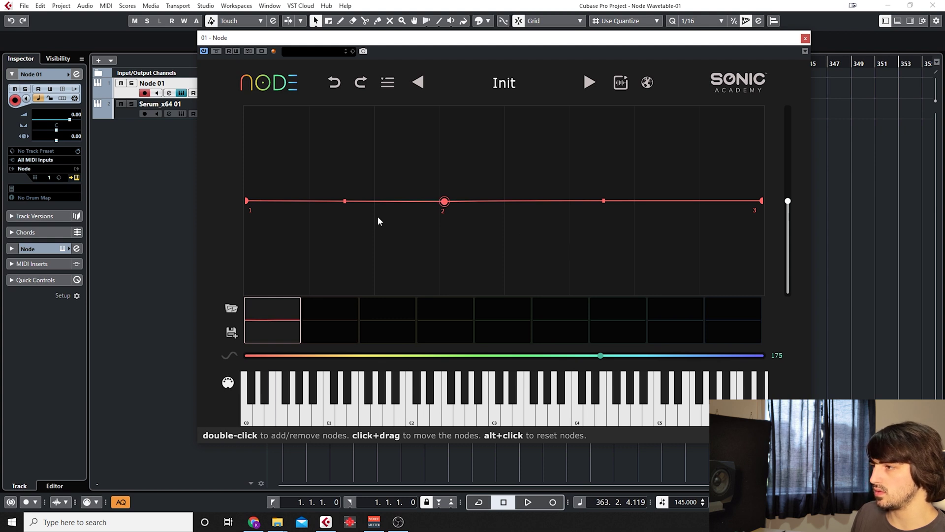
double_click(375, 201)
double_click(553, 201)
drag(380, 199, 376, 108)
drag(445, 202, 441, 337)
drag(553, 201, 574, 108)
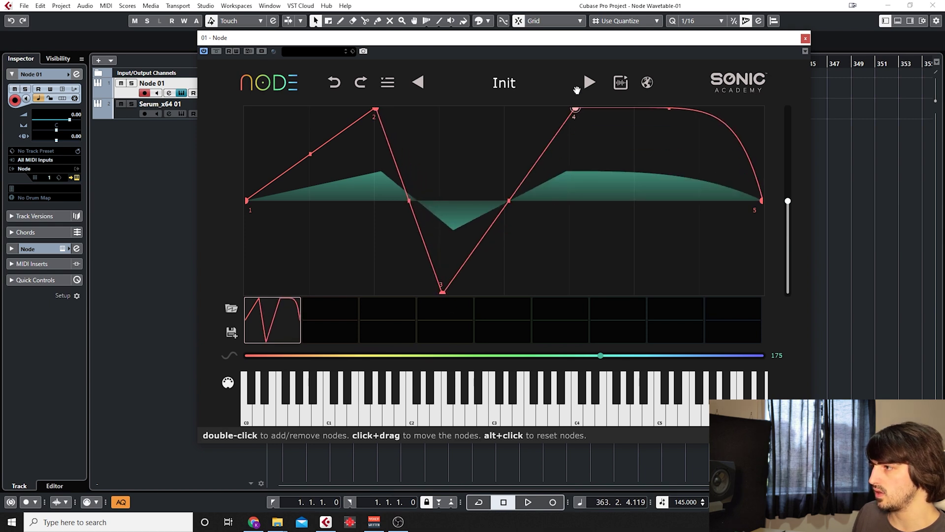
Step: Drop the Saw Jupiter shape from the 2D wavetable browser into the third frame
click(231, 309)
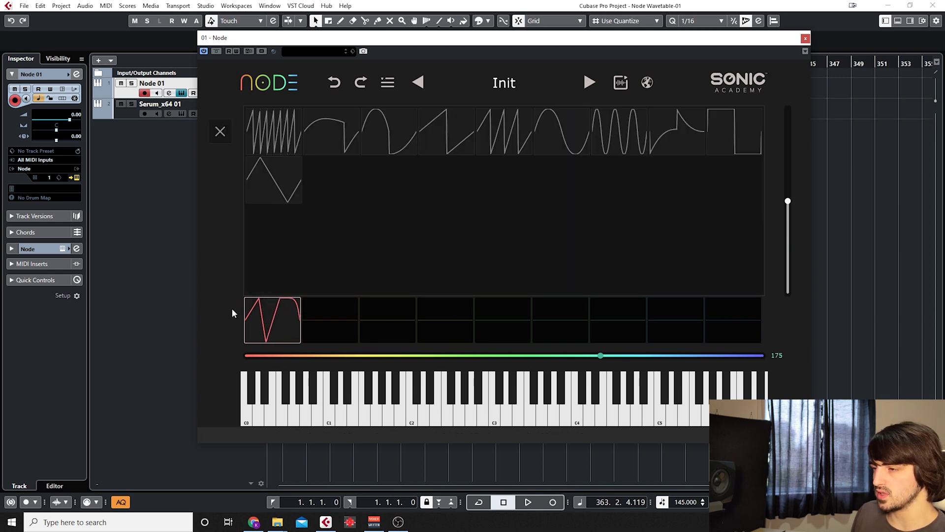
click(218, 138)
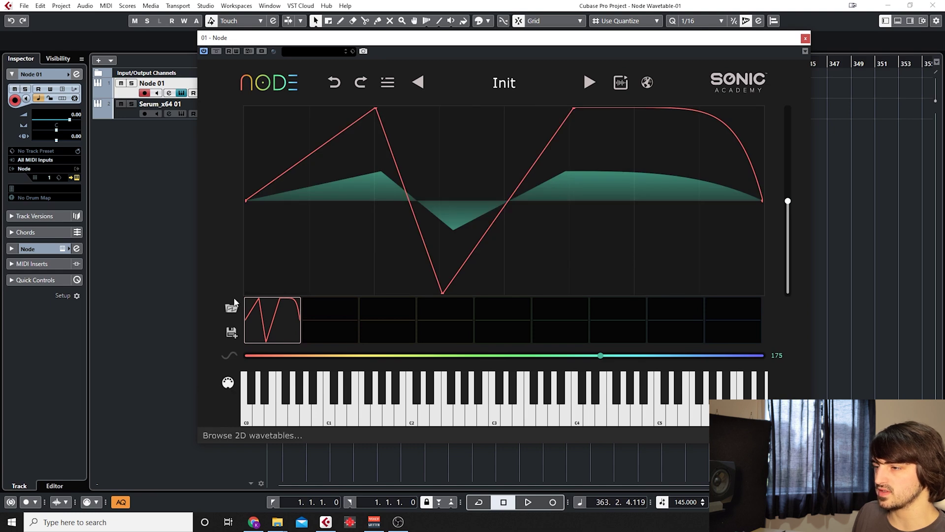
click(230, 309)
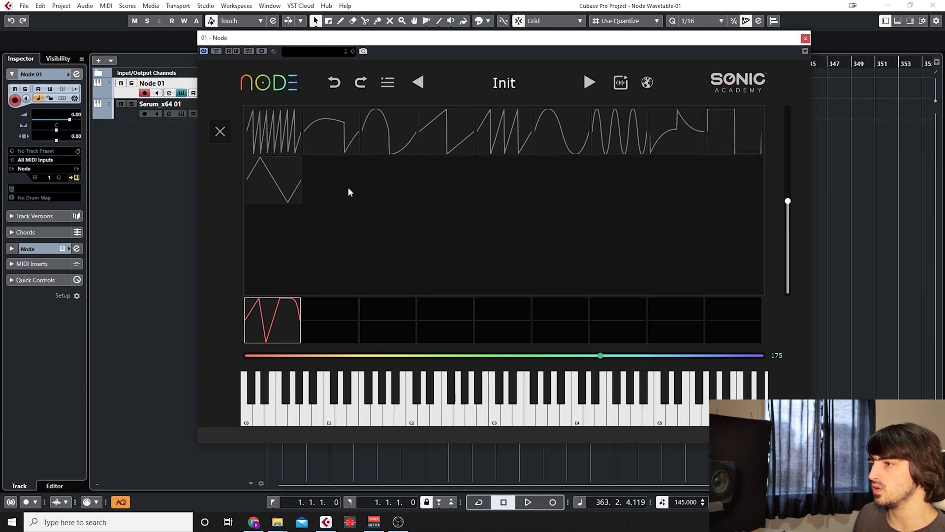
drag(331, 133, 380, 312)
mouse_move(736, 321)
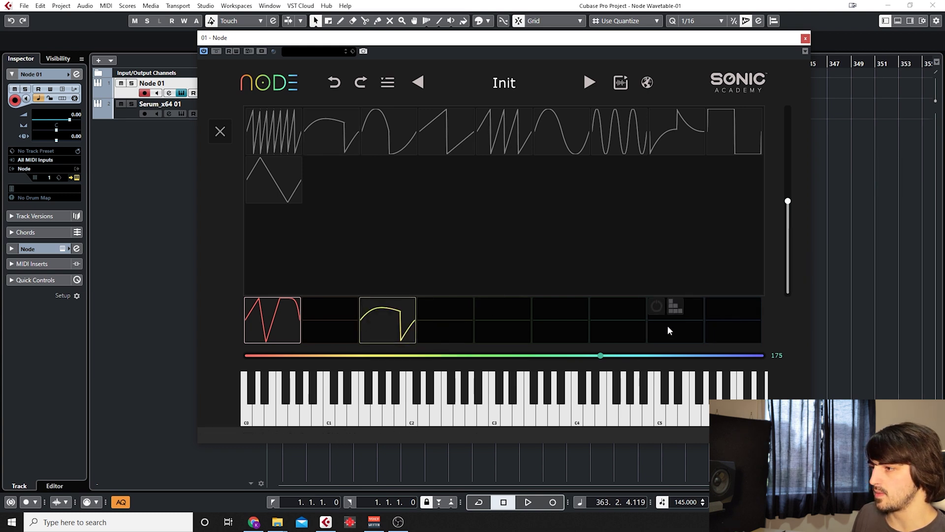
click(220, 132)
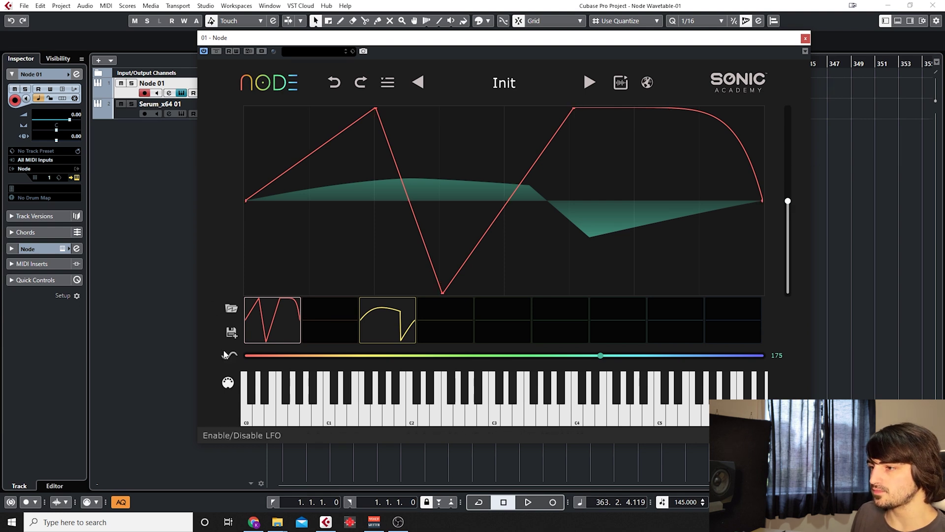
Step: Select the third frame so its Saw Jupiter curve shows in the editor
click(402, 334)
click(428, 329)
click(362, 332)
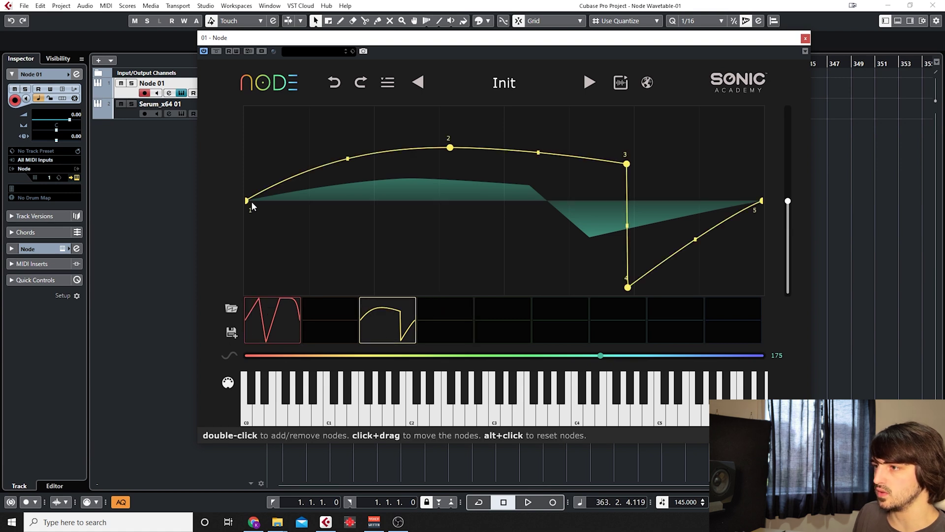
click(231, 308)
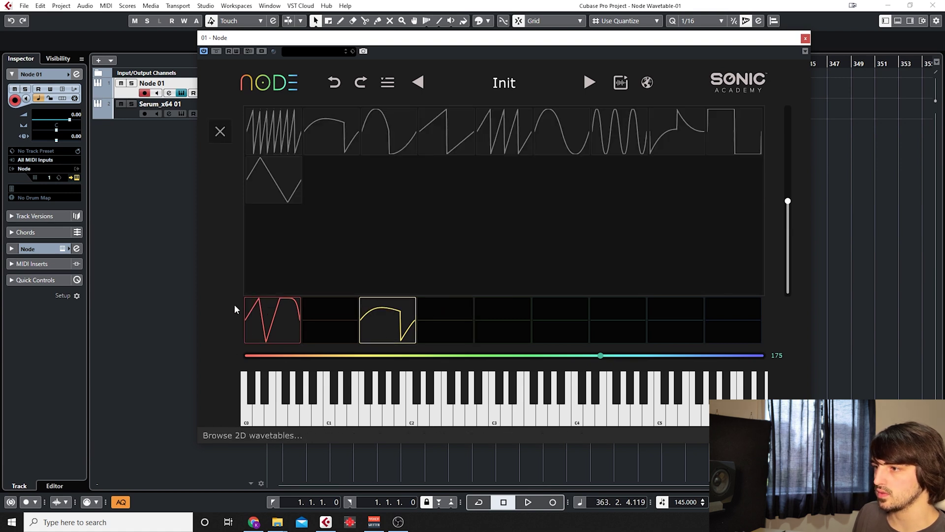
click(220, 131)
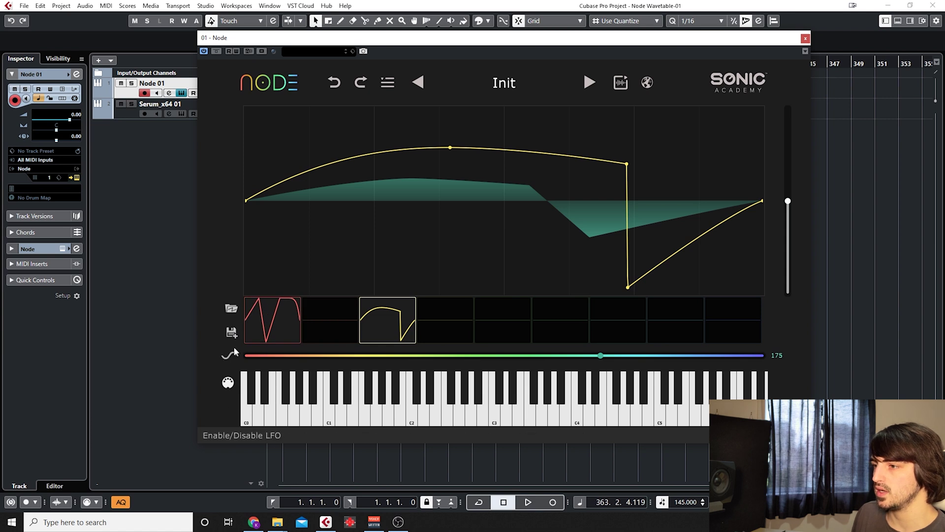
Step: Morph back to the first frame and audition five notes on Node's on-screen keyboard
drag(600, 355, 363, 355)
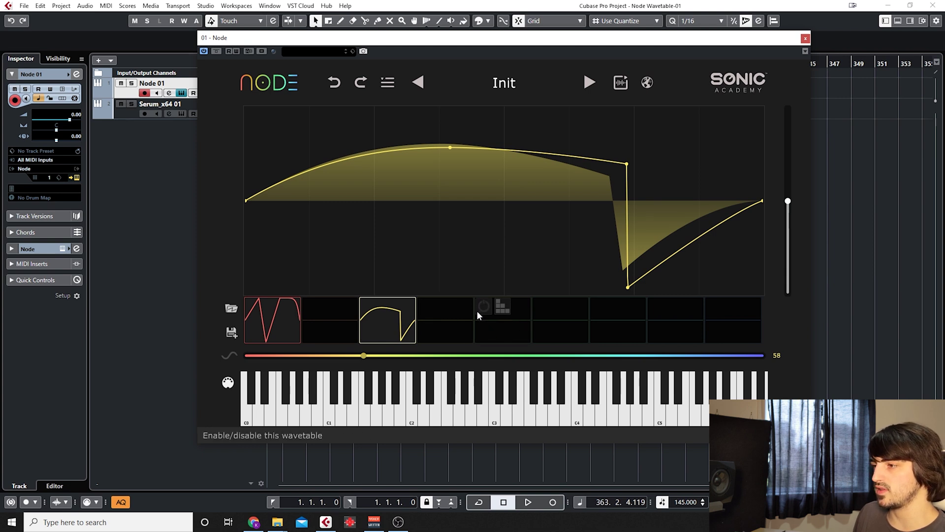
drag(353, 359, 161, 325)
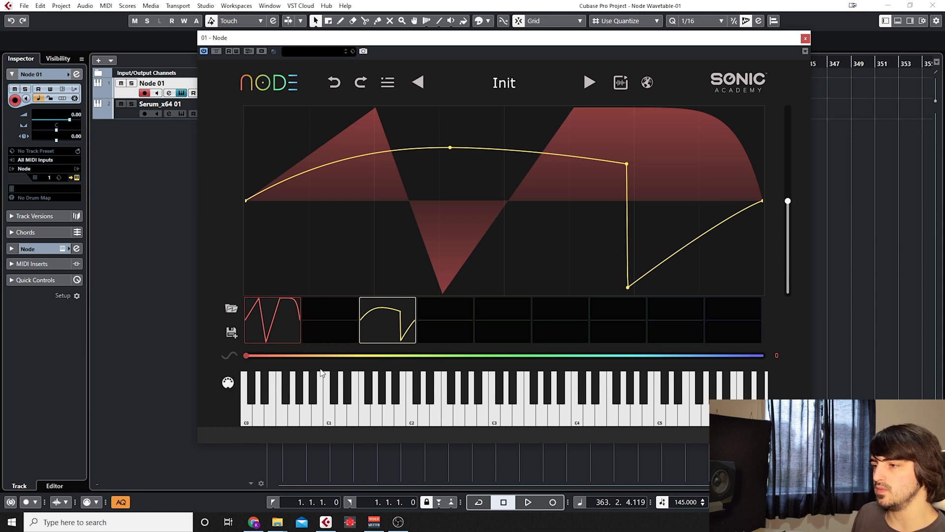
click(306, 398)
click(272, 399)
click(424, 399)
click(602, 399)
click(648, 394)
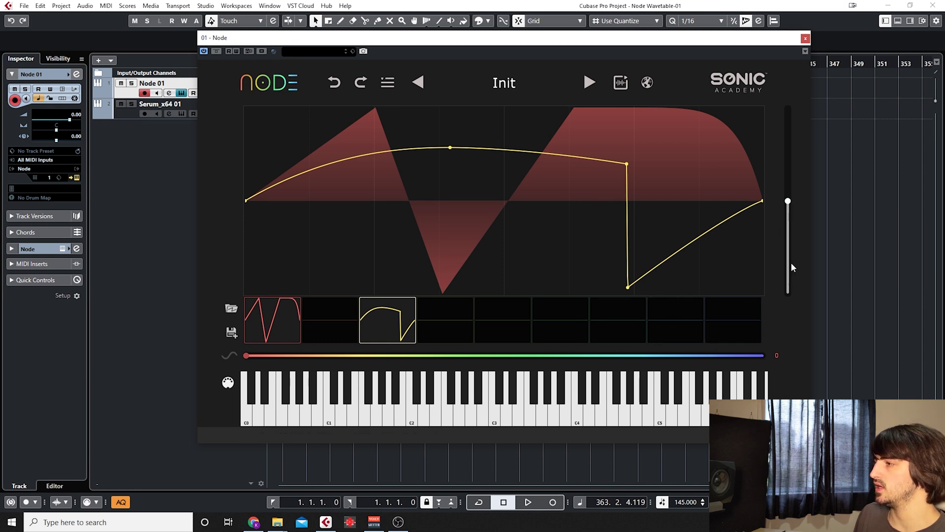
mouse_move(787, 202)
mouse_down()
mouse_move(786, 316)
mouse_move(788, 105)
mouse_move(789, 229)
mouse_move(788, 201)
mouse_up()
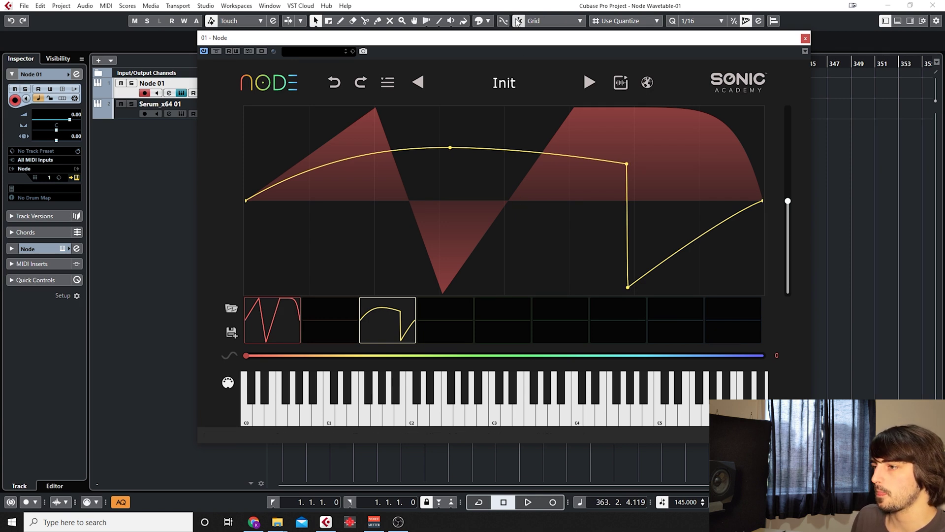
Step: Reset Node to Init and move node 2 to make frame 1 a rounded plateau
click(388, 83)
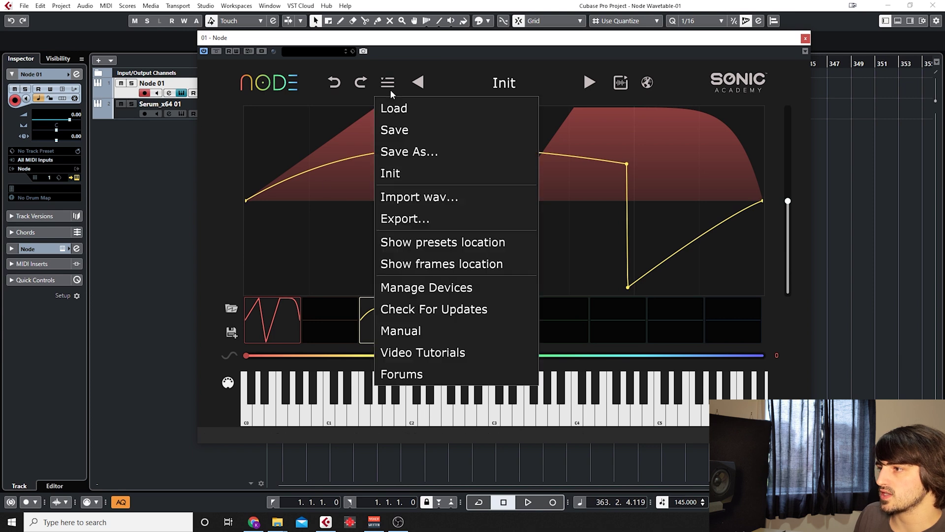
click(406, 175)
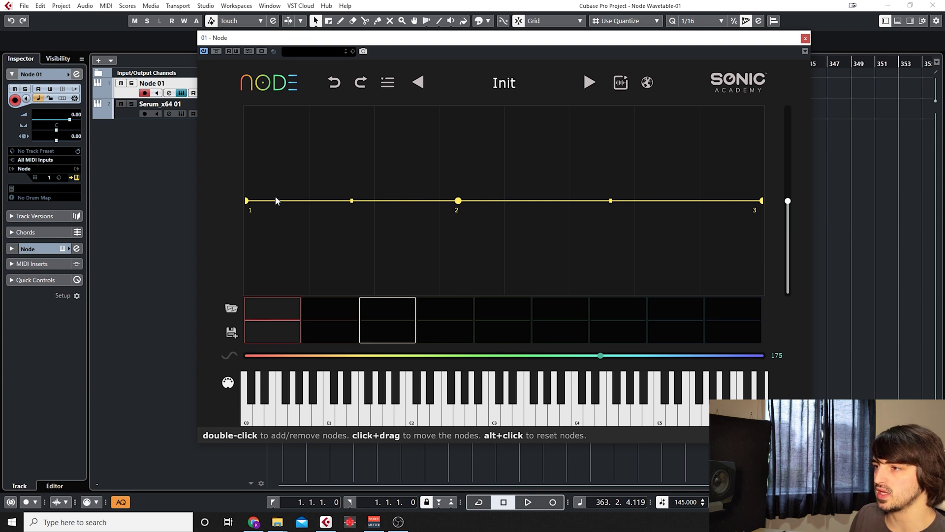
click(280, 323)
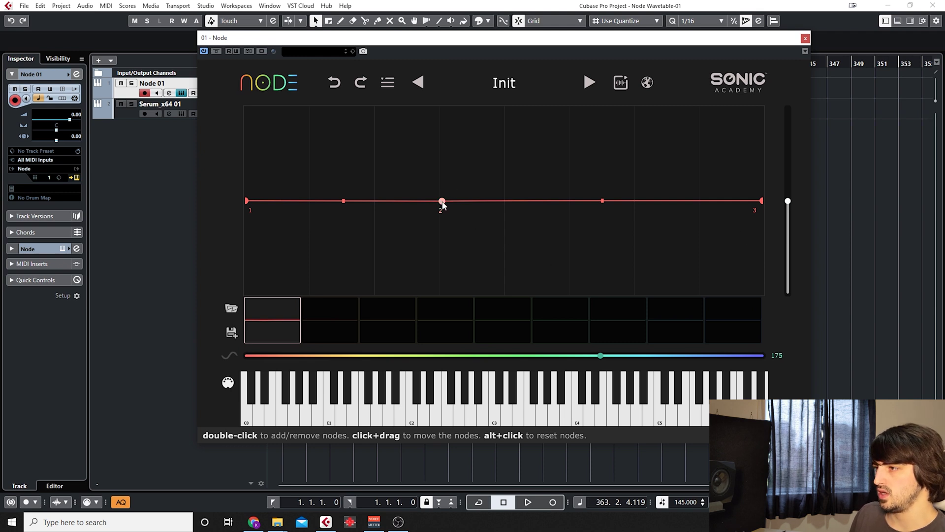
drag(441, 201, 439, 54)
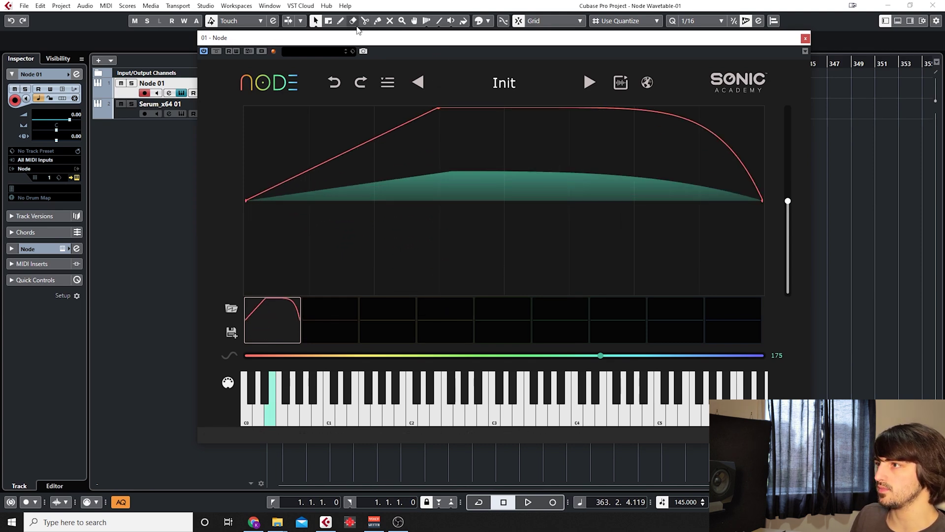
drag(305, 37, 406, 48)
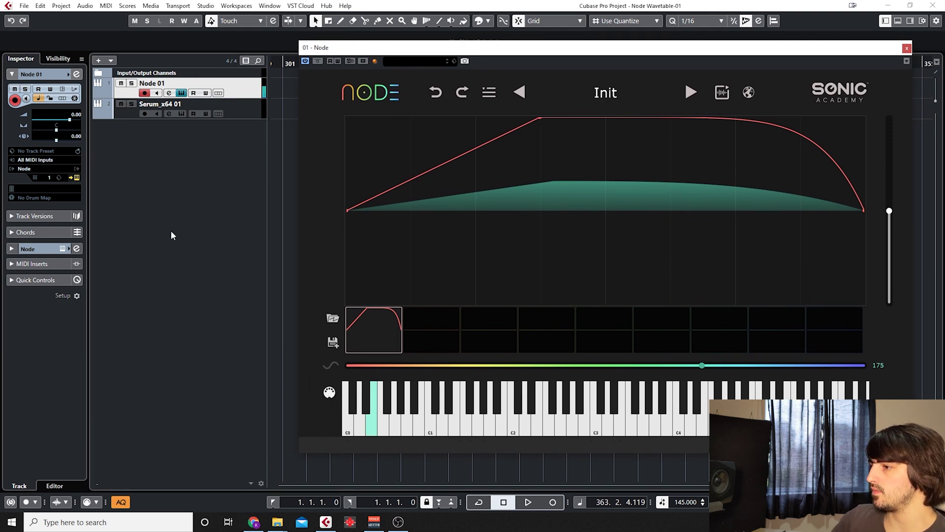
drag(657, 51, 594, 56)
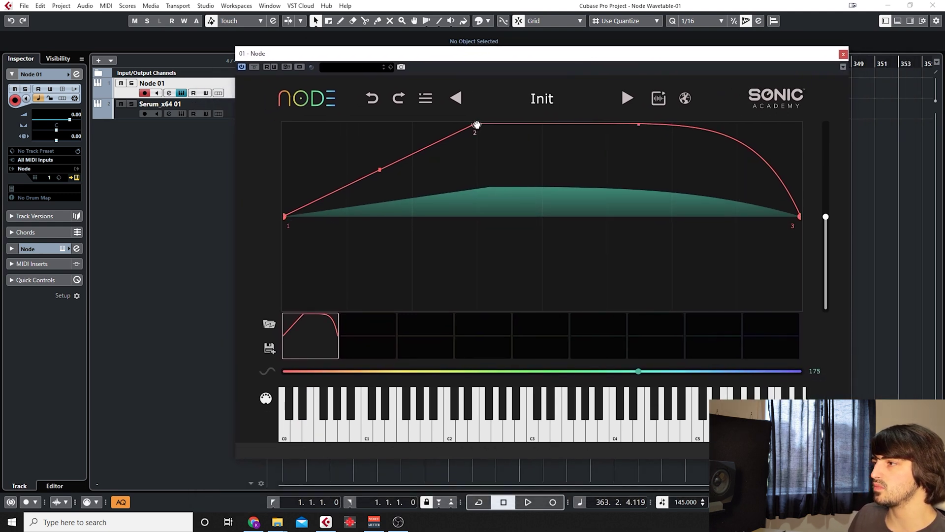
drag(476, 126, 284, 123)
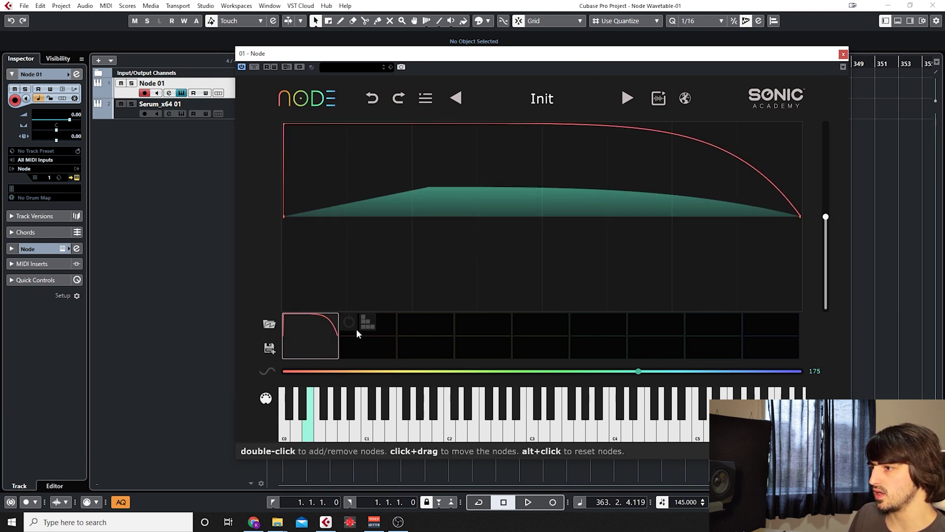
Step: Add a frame in slot 3 and place the Saw wavetable into it from the browser
click(391, 352)
click(483, 323)
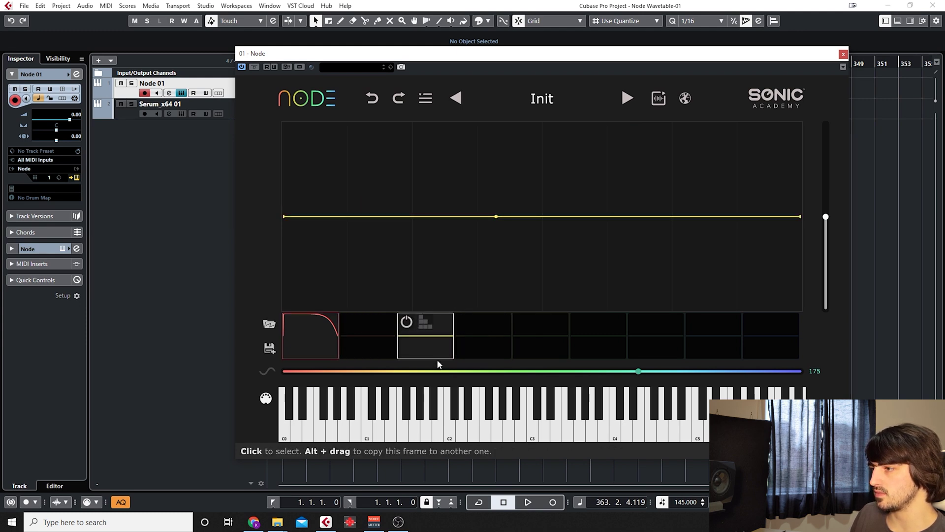
click(270, 324)
drag(486, 147, 439, 334)
click(258, 147)
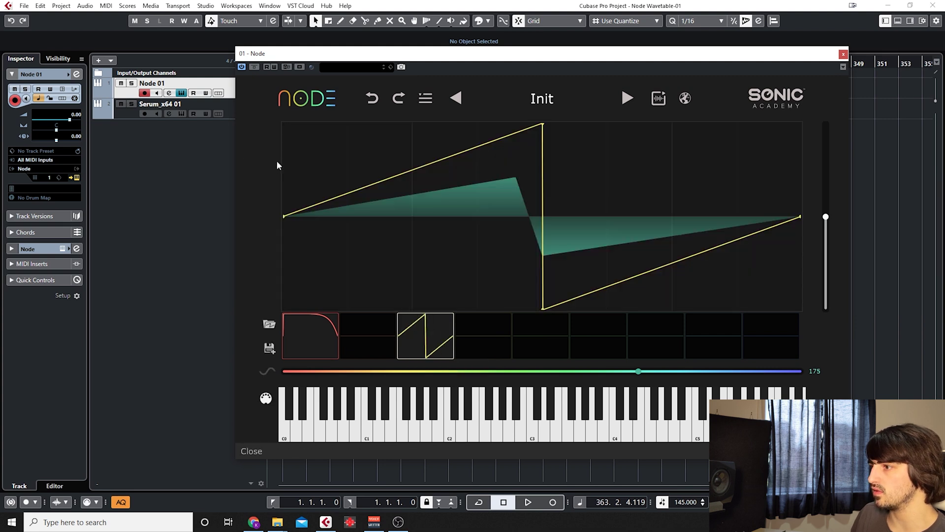
Step: Sweep the morph between the plateau frame and the saw to compare them
click(638, 372)
drag(638, 371, 201, 378)
click(315, 347)
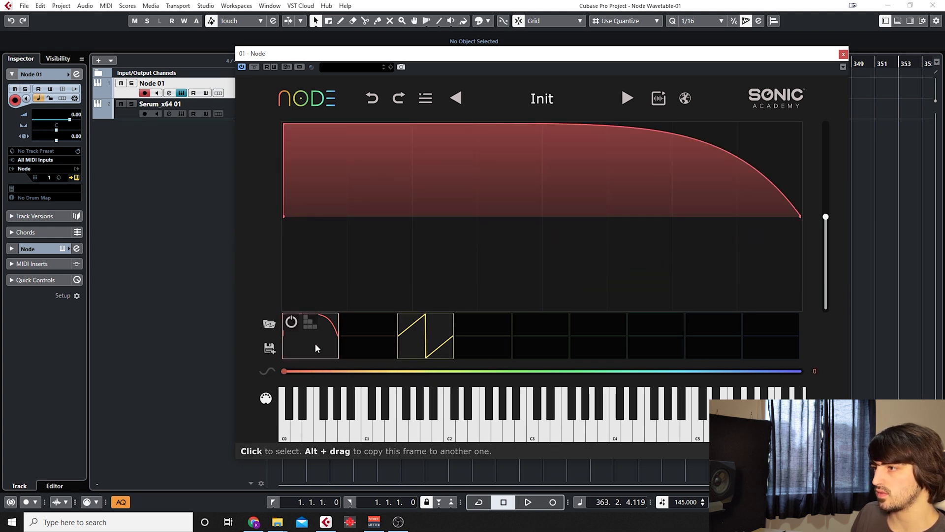
click(423, 356)
drag(284, 371, 125, 360)
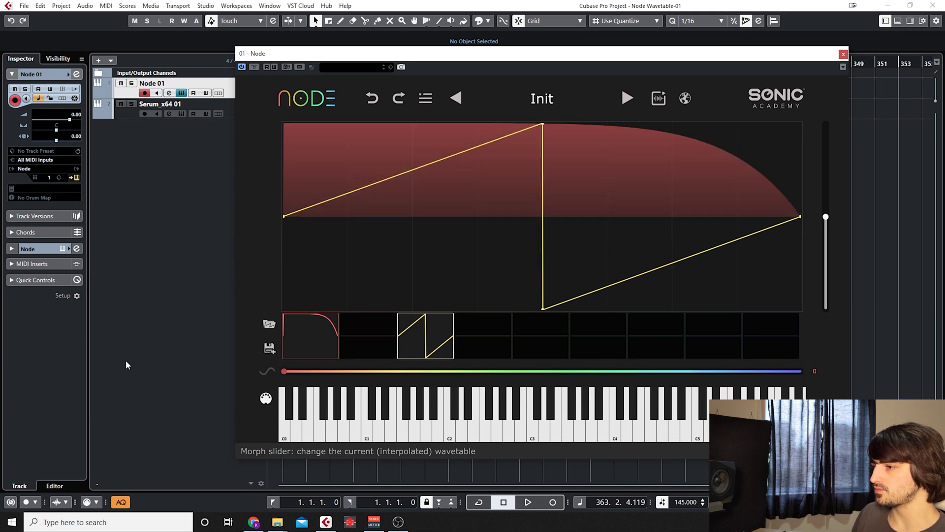
Step: Add empty frames and shuffle the curve frame between slots, returning it to slot 1
click(344, 320)
click(464, 326)
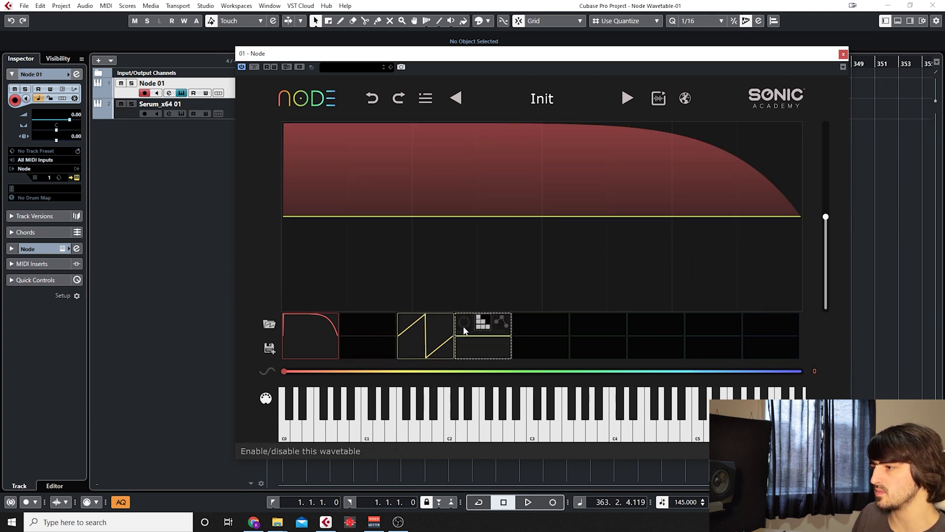
drag(333, 373, 308, 379)
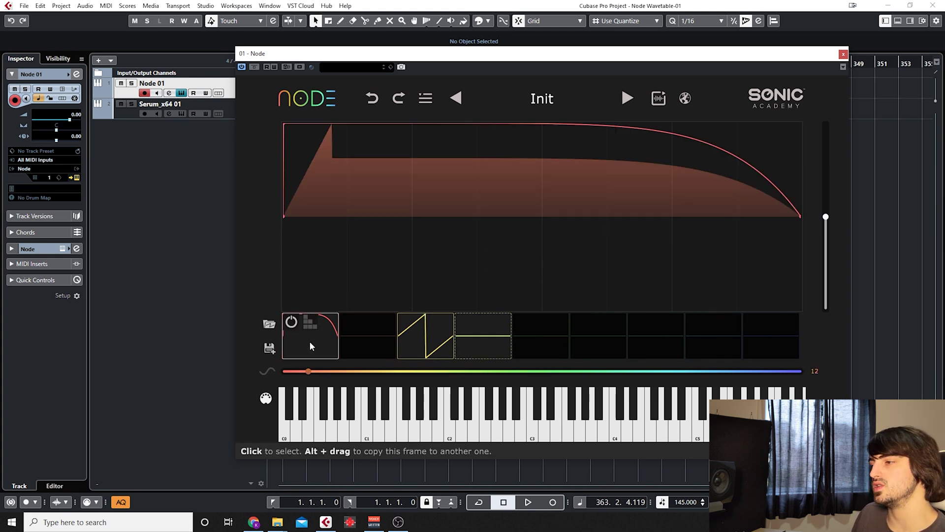
drag(312, 346, 591, 336)
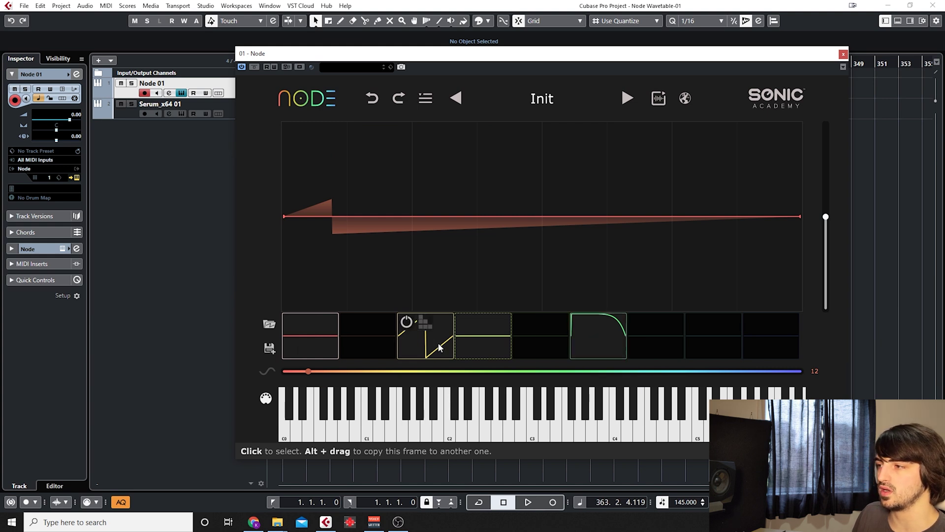
drag(599, 339, 303, 337)
drag(476, 344, 540, 337)
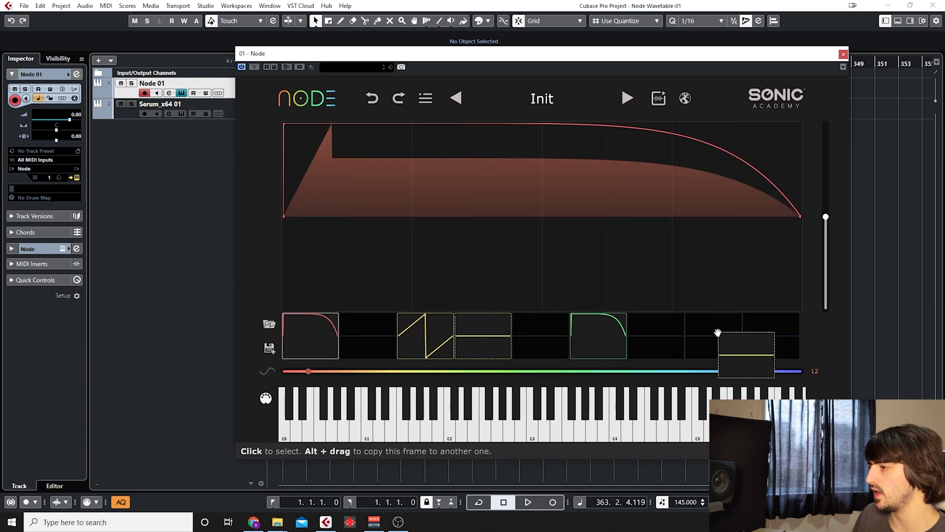
drag(718, 333, 717, 334)
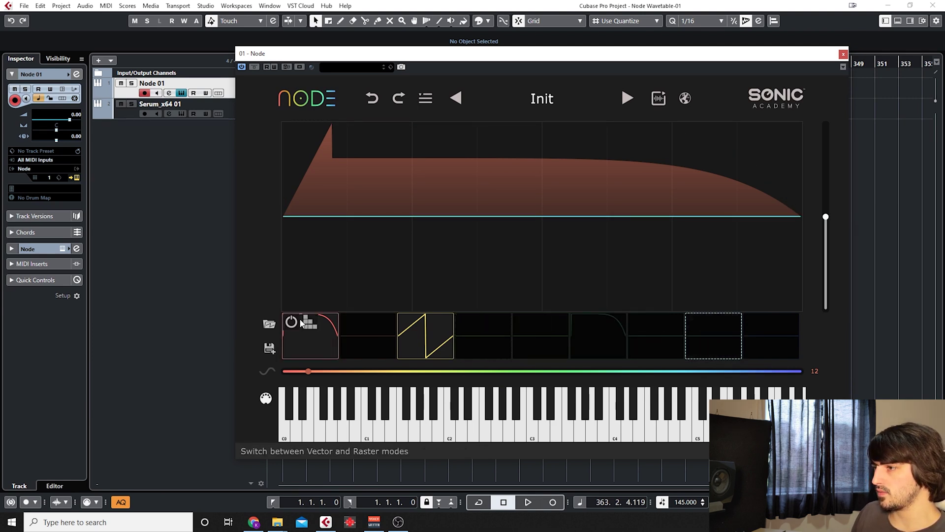
Step: Toggle frame 1 off and on, then move the saw frame into slot 2
click(293, 321)
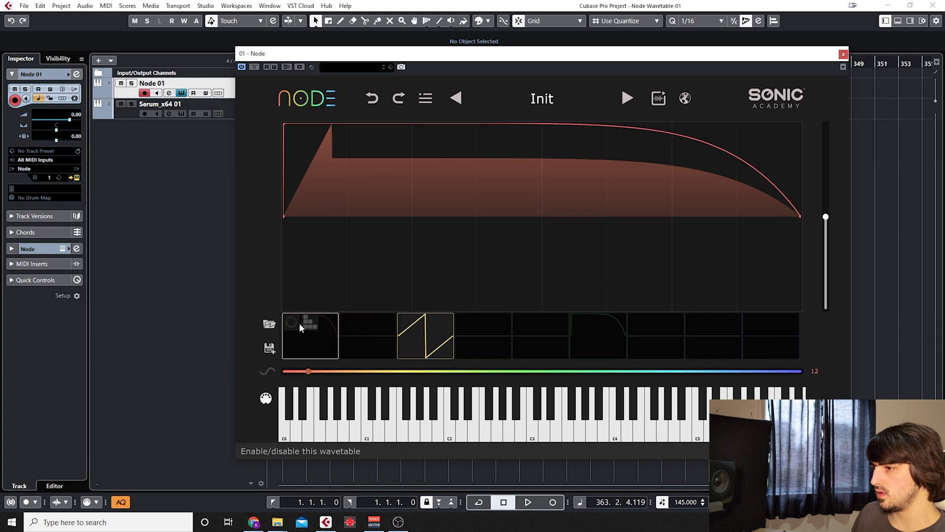
click(295, 323)
drag(409, 341, 367, 335)
drag(313, 371, 247, 341)
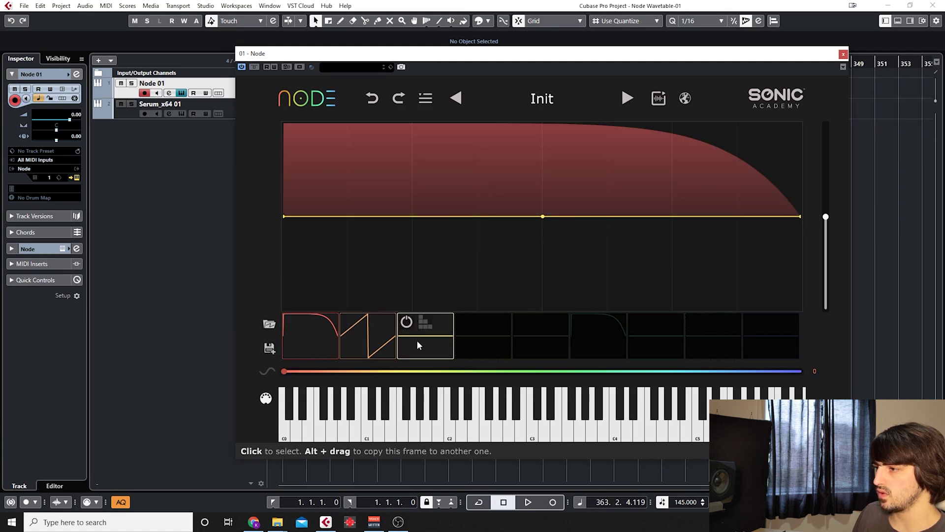
Step: Disable the empty third frame and copy the slot 2 saw into the last slot
click(407, 322)
mouse_move(364, 341)
mouse_down()
mouse_move(535, 293)
mouse_move(750, 311)
mouse_move(365, 340)
mouse_up()
drag(289, 369, 211, 337)
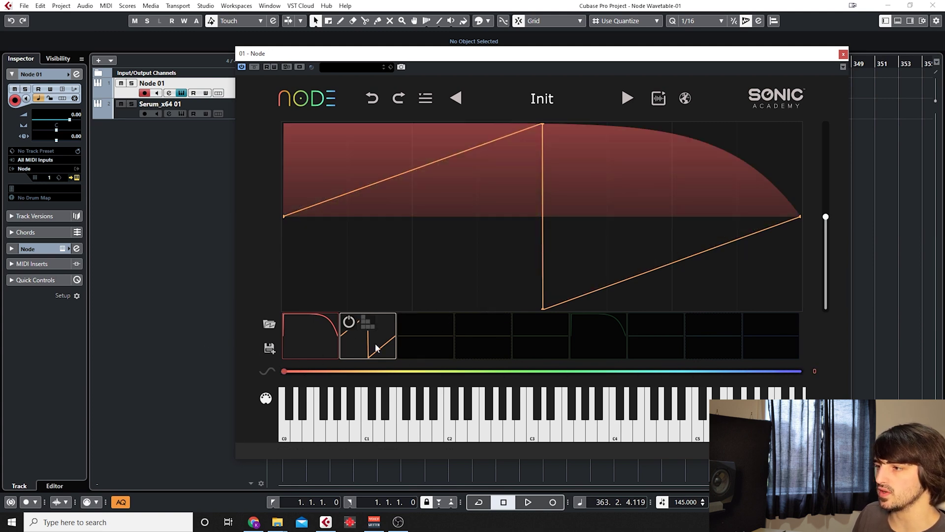
drag(379, 342, 754, 329)
drag(283, 371, 213, 373)
mouse_move(363, 327)
mouse_move(769, 324)
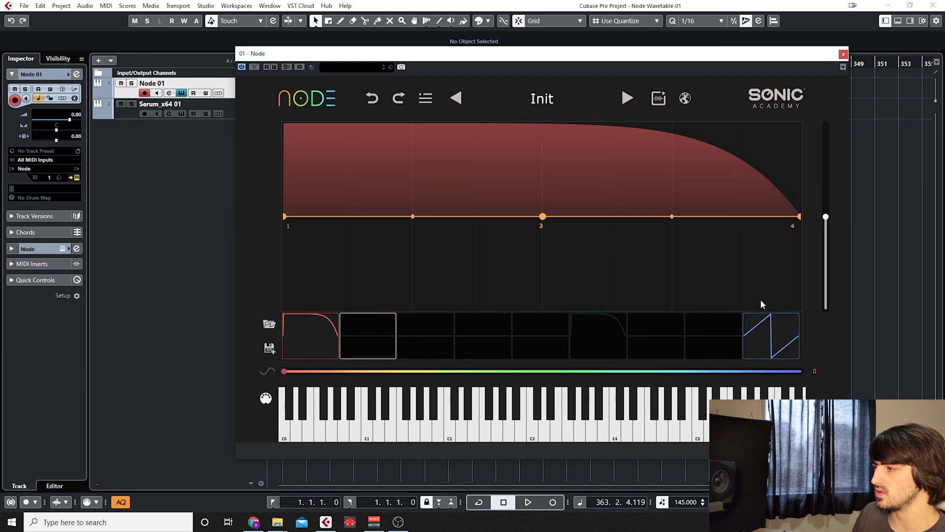
drag(285, 372, 0, 394)
Step: Pull node 2 of the last-frame saw down into a V-shaped dip
click(770, 353)
mouse_move(614, 164)
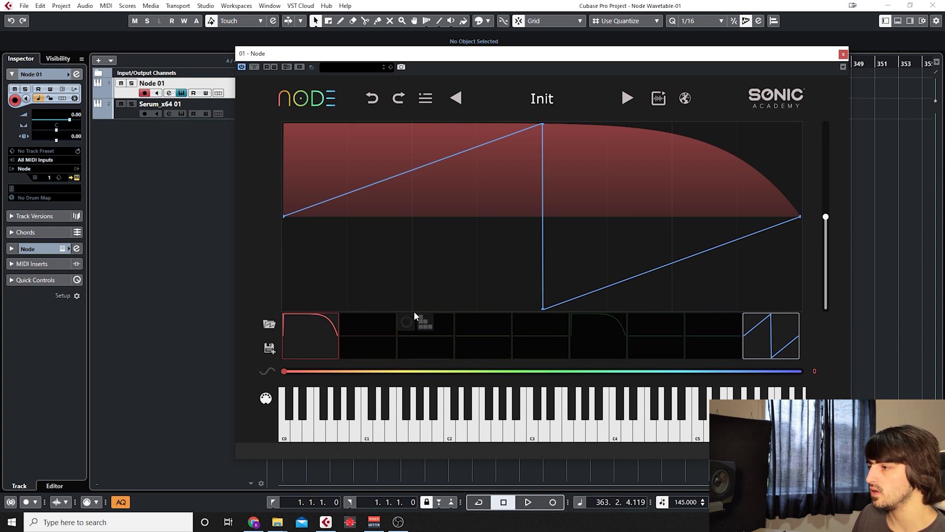
mouse_move(757, 337)
mouse_move(520, 139)
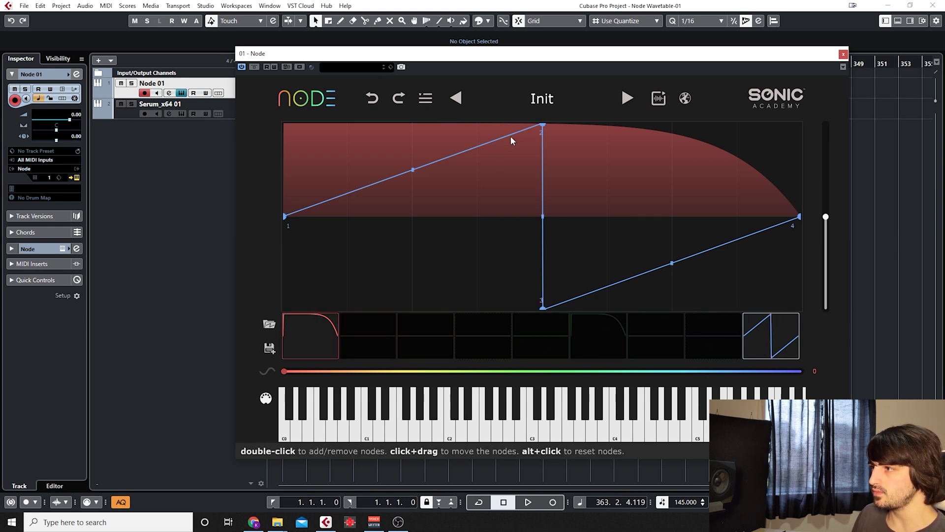
drag(544, 125, 404, 215)
Step: Switch frame 1 to vector nodes and reposition nodes 2 and 3
click(303, 339)
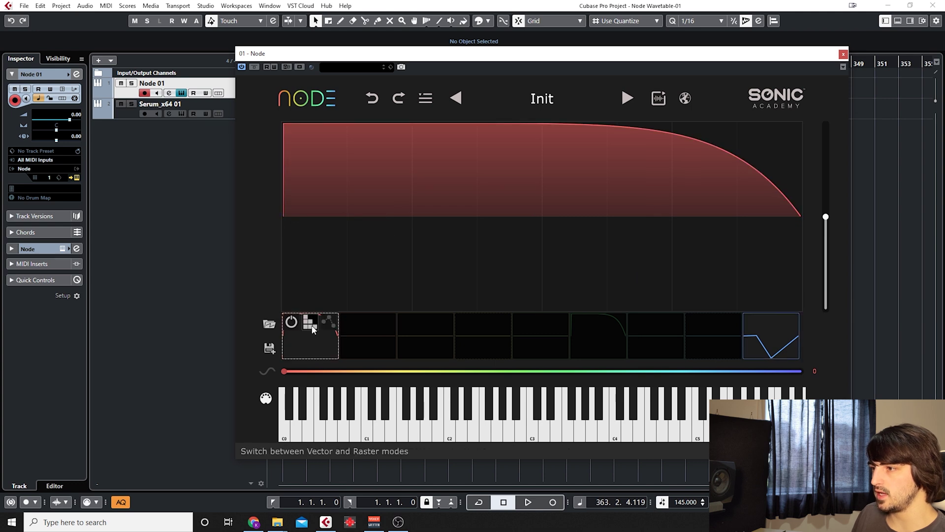
click(309, 325)
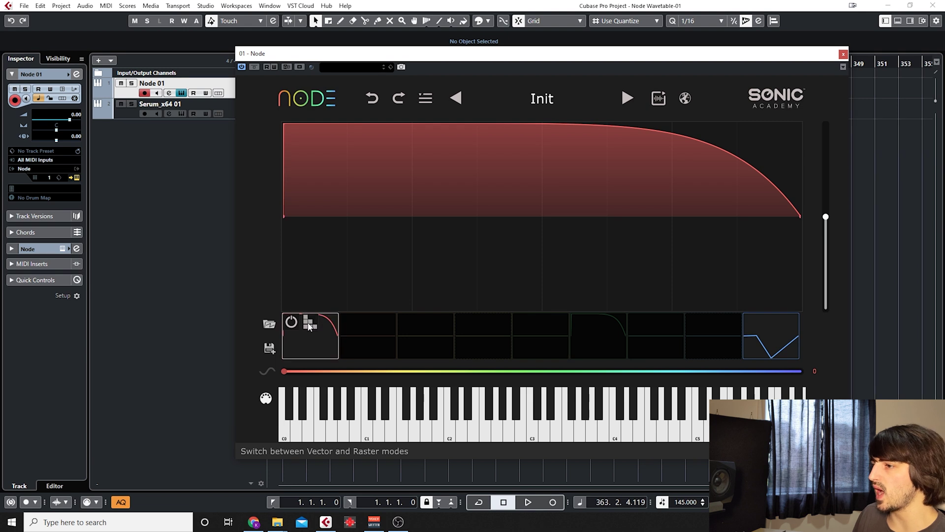
click(309, 324)
drag(284, 123, 356, 170)
drag(286, 127, 494, 86)
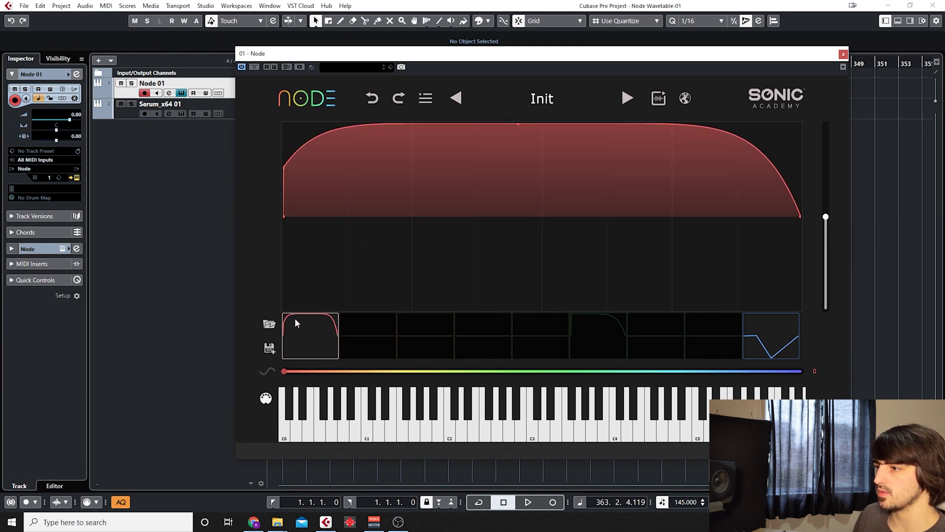
Step: Draw a jagged freehand line across frame 1, toggle Vector/Raster twice, and enable anchors
click(310, 324)
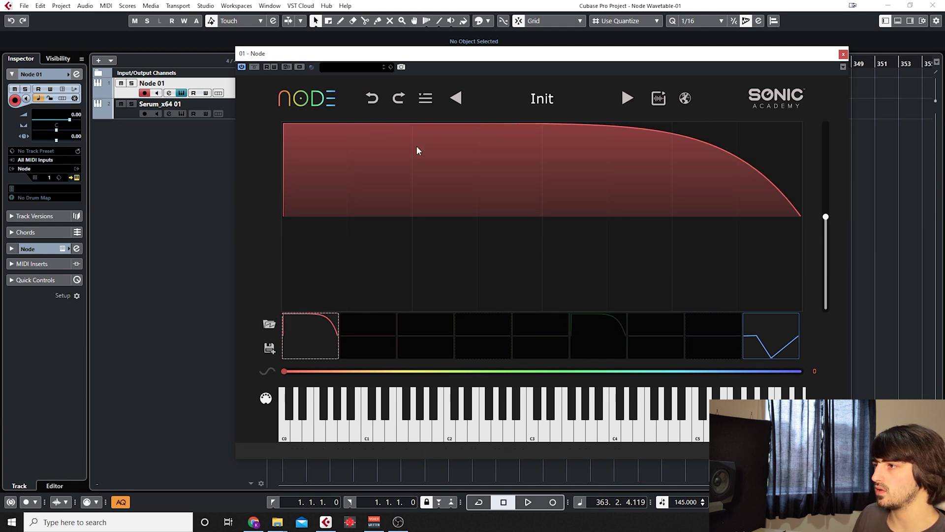
mouse_move(385, 176)
mouse_down()
mouse_move(414, 263)
mouse_move(519, 132)
mouse_move(556, 322)
mouse_move(604, 141)
mouse_move(639, 212)
mouse_move(682, 220)
mouse_move(708, 139)
mouse_move(718, 286)
mouse_move(785, 158)
mouse_up()
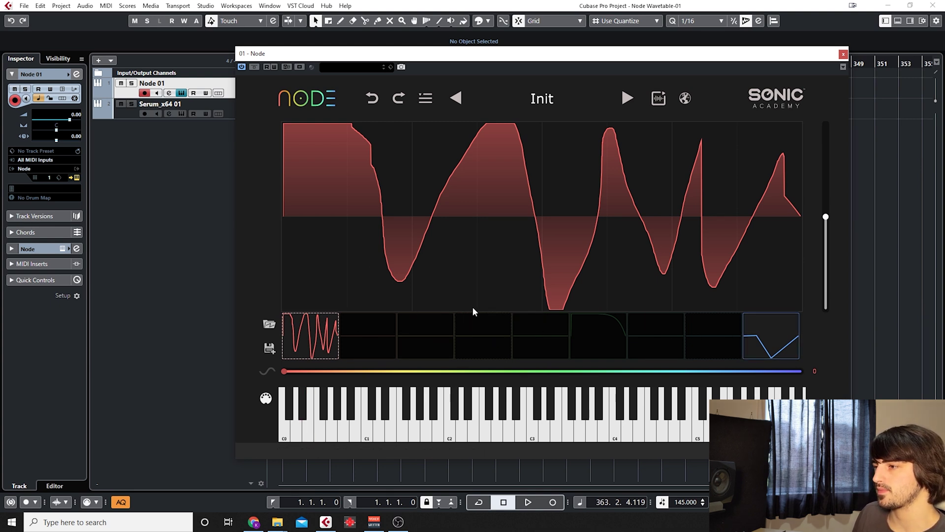
click(309, 323)
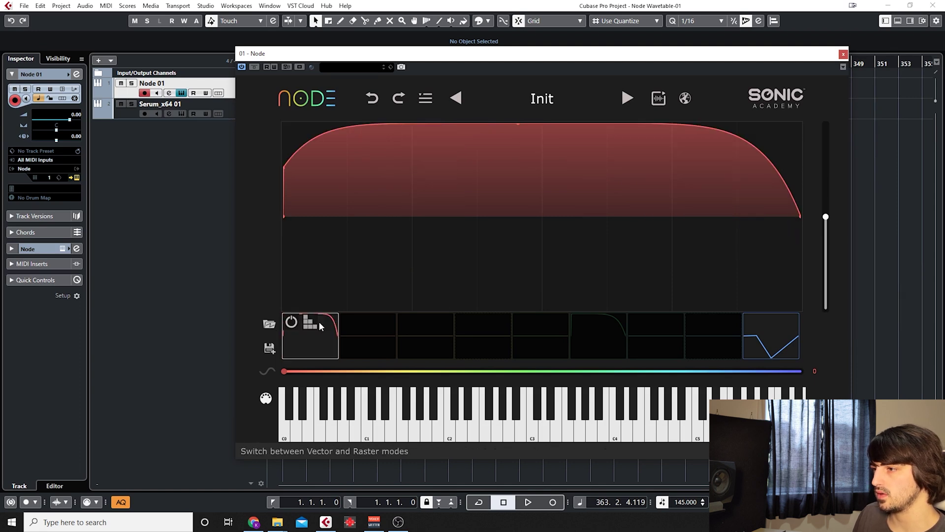
click(320, 323)
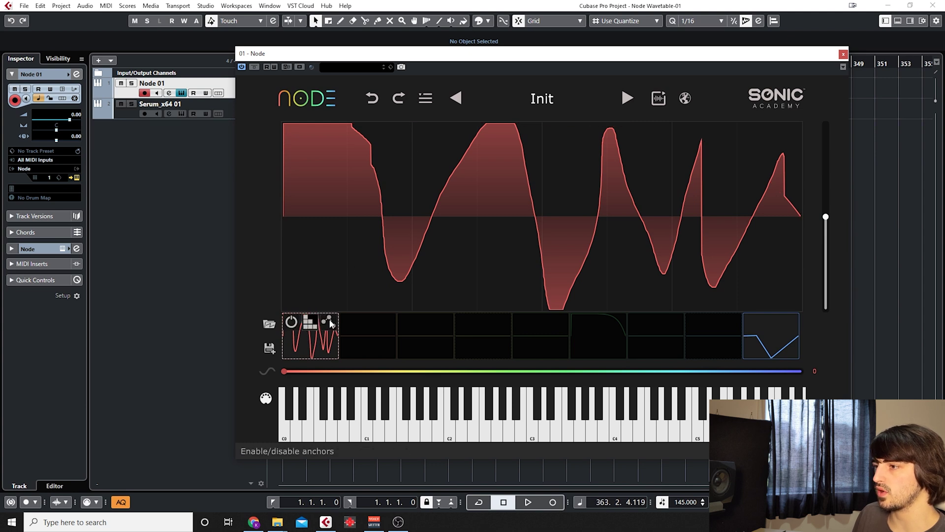
click(330, 322)
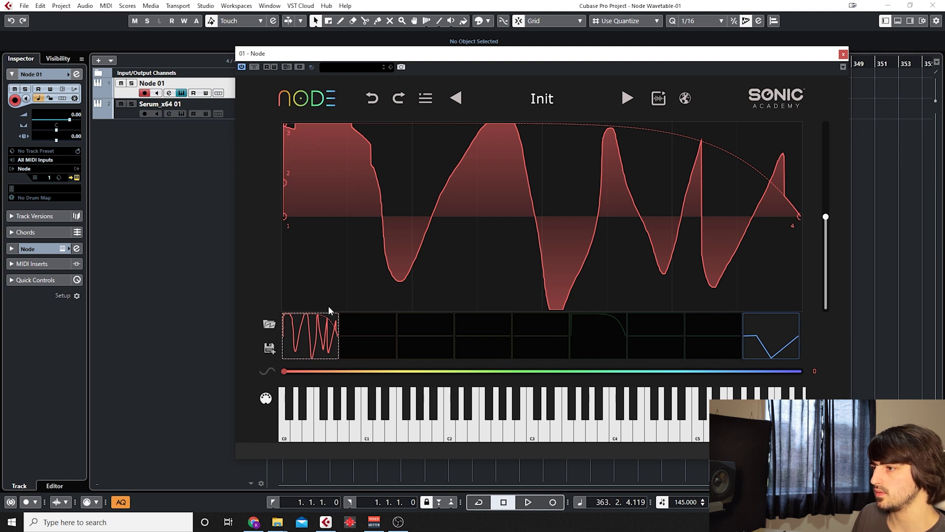
Step: Reset Node to Init, try a top-left peak, then flatten the waveform again
click(436, 99)
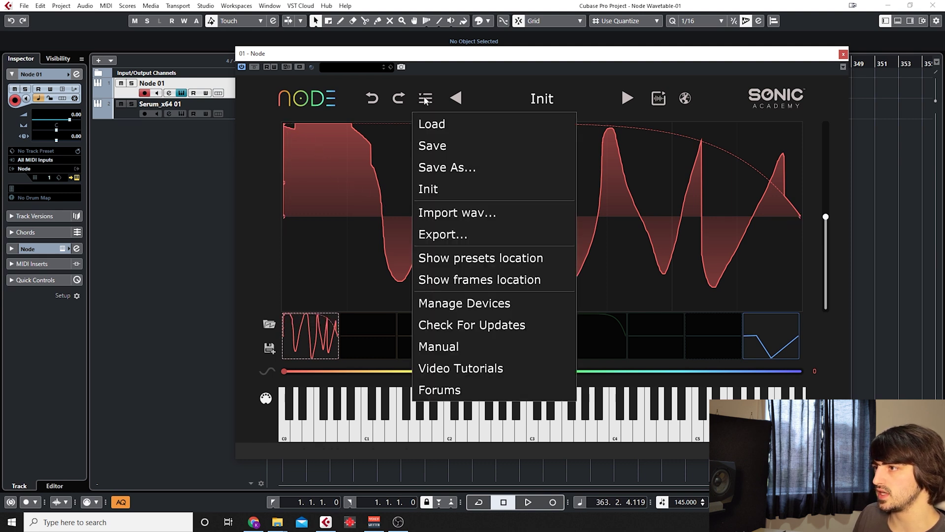
click(438, 190)
mouse_move(310, 325)
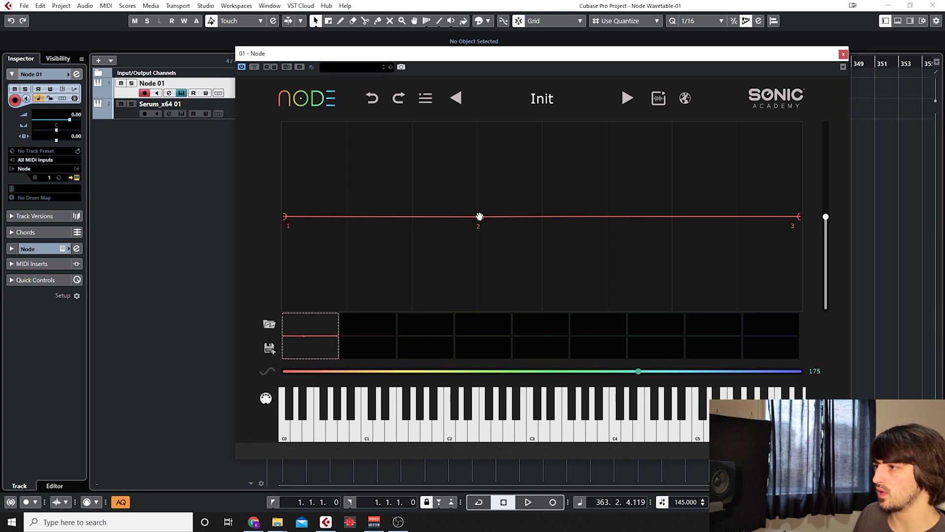
drag(479, 216, 389, 72)
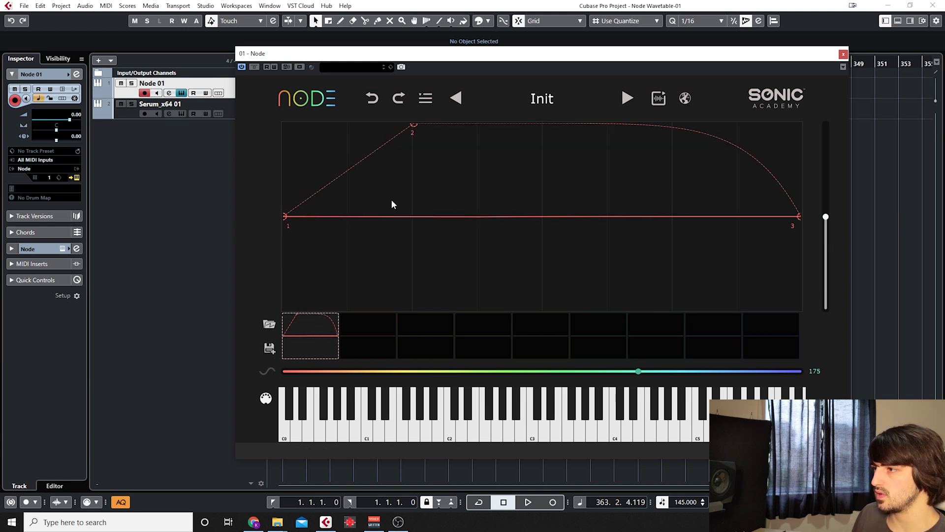
click(410, 216)
click(325, 321)
Step: Sculpt frame 1 into a left peak, deep central dip and right peak with a curved tail
drag(479, 216, 411, 112)
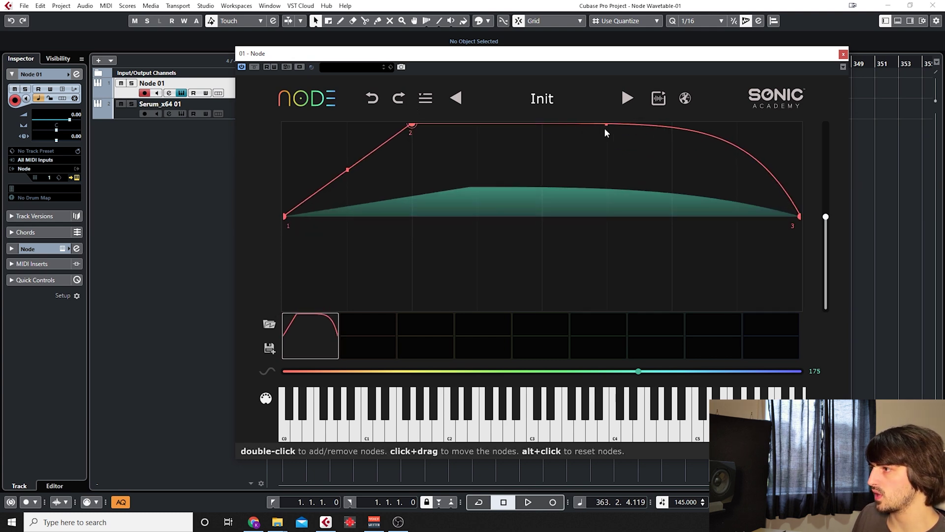
double_click(729, 148)
drag(729, 148, 544, 329)
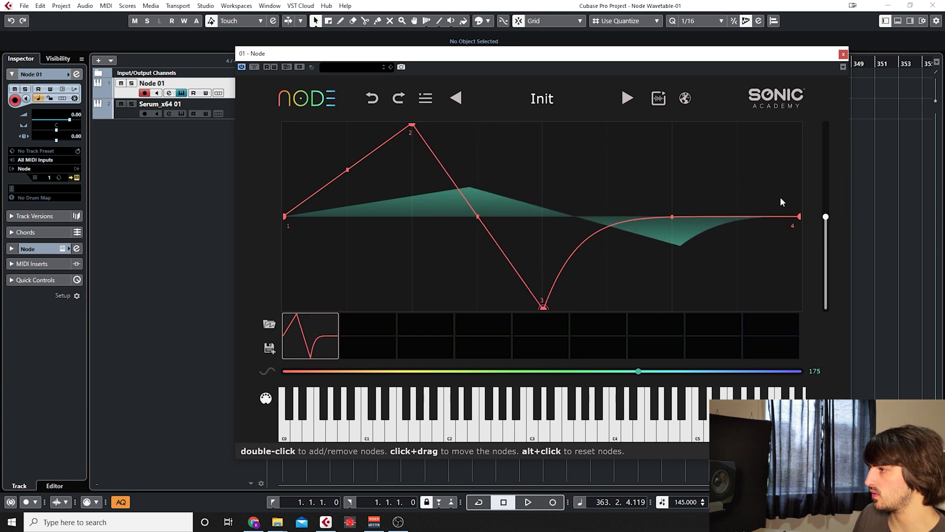
mouse_move(801, 217)
mouse_down()
mouse_move(797, 131)
mouse_move(801, 220)
mouse_up()
double_click(709, 219)
drag(709, 219, 674, 100)
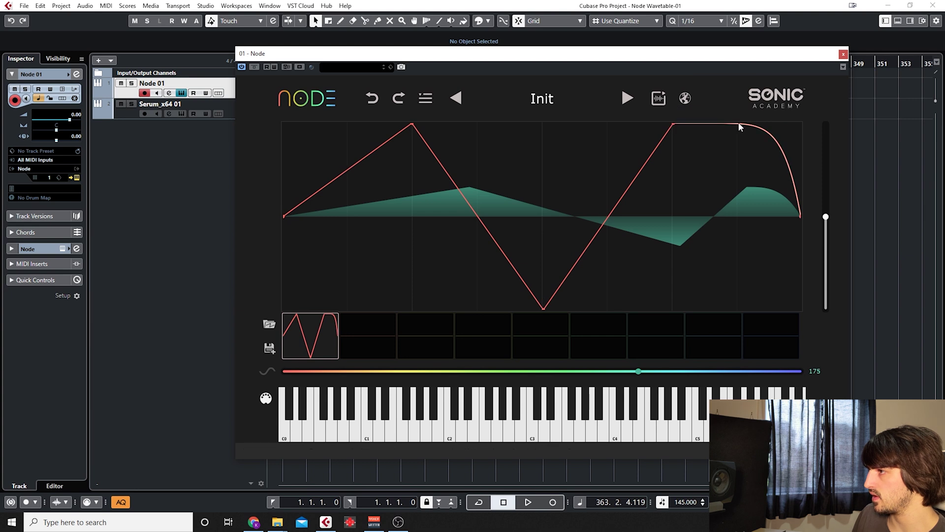
drag(738, 123, 709, 270)
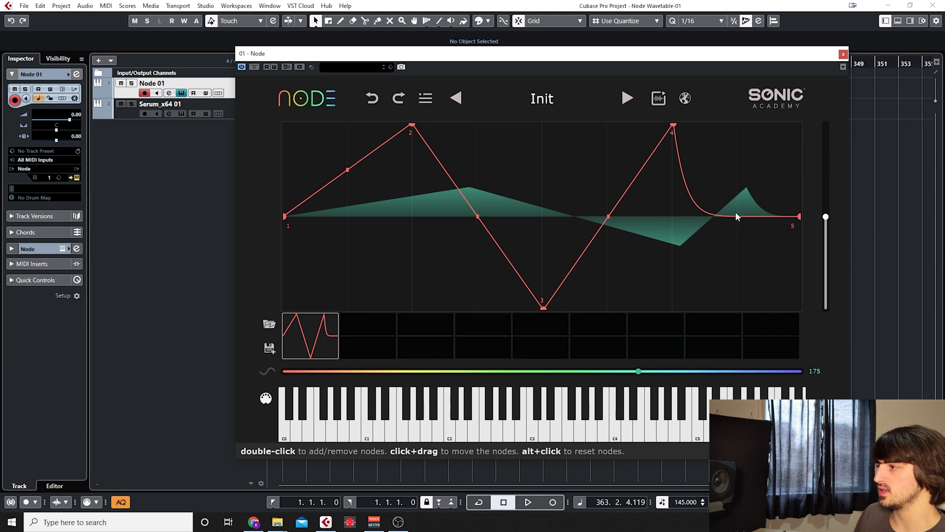
drag(740, 210, 741, 127)
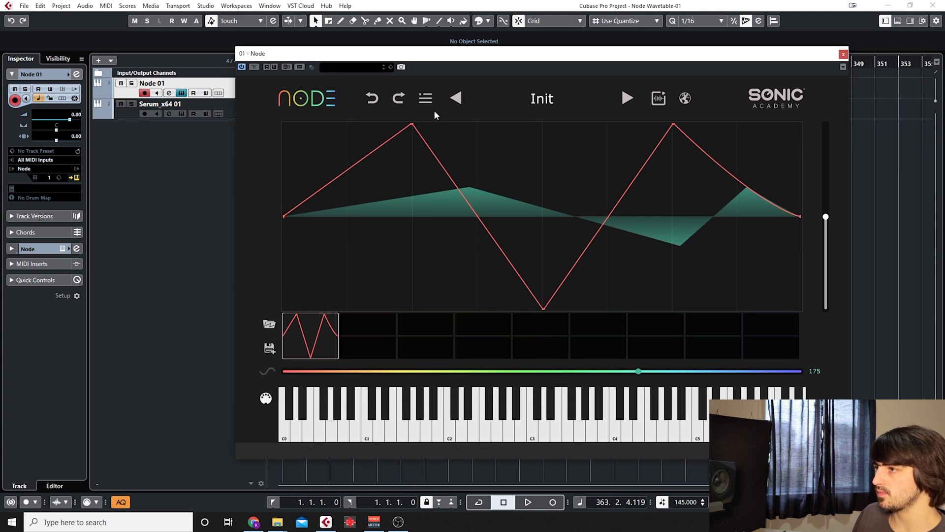
click(432, 344)
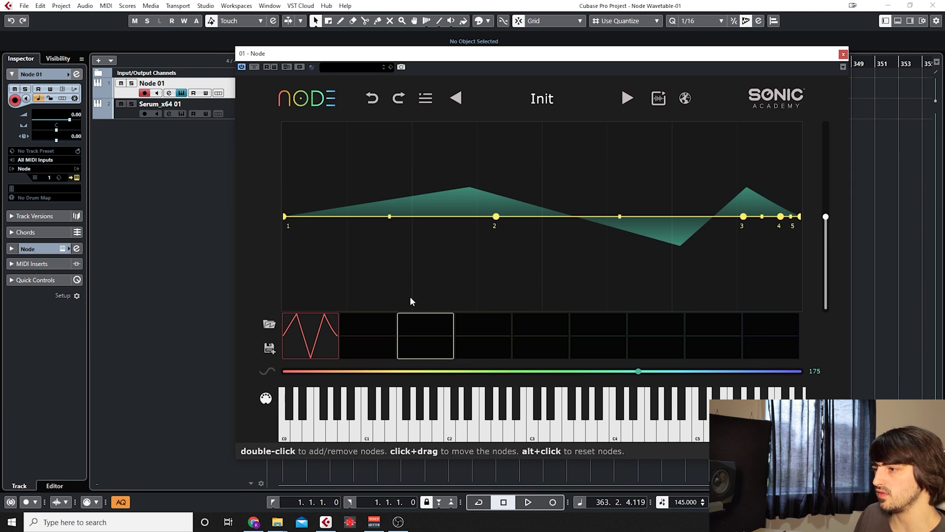
Step: Drop the Saw Jupiter library wavetable into empty frame 5 and return the morph to 0
click(316, 336)
click(436, 333)
click(546, 329)
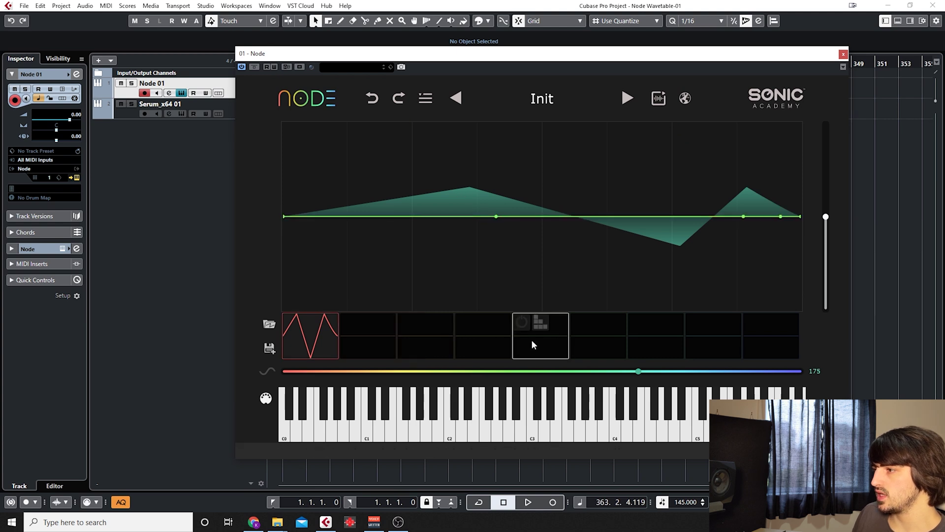
click(269, 323)
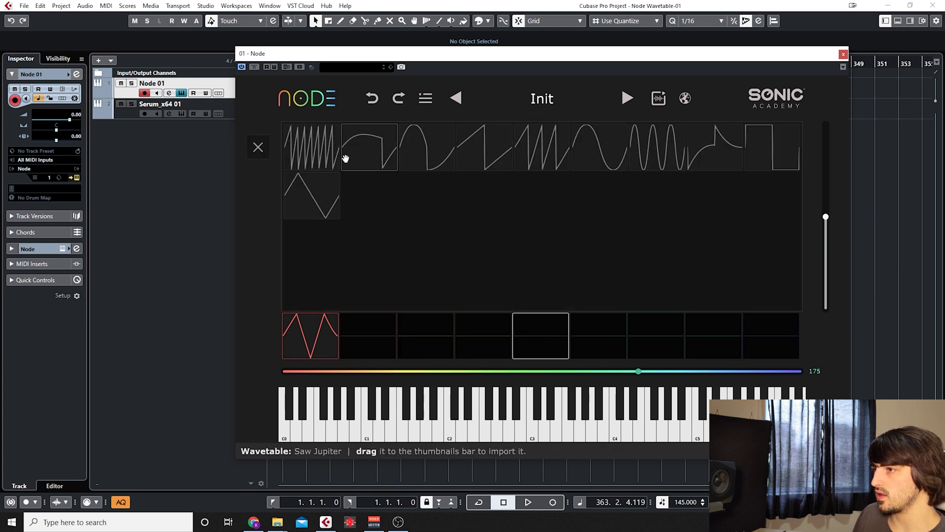
drag(340, 157, 539, 335)
click(319, 347)
click(258, 146)
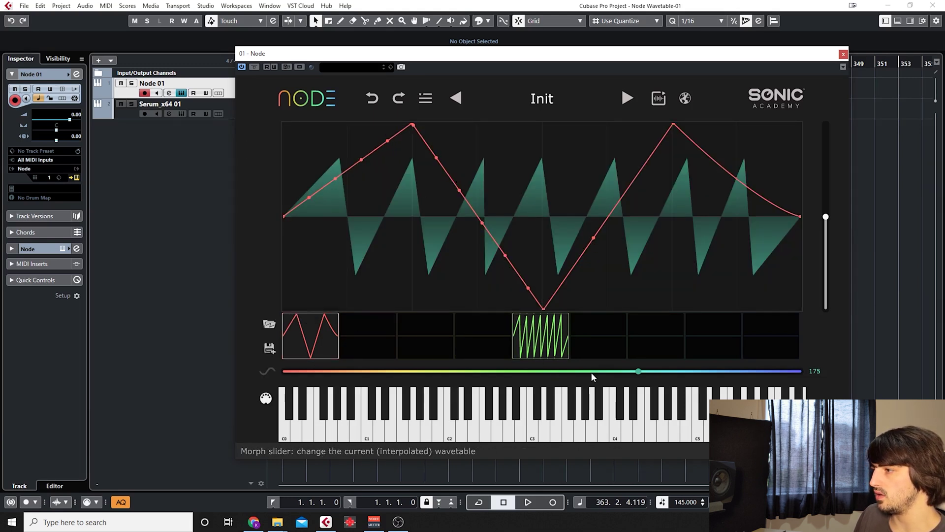
drag(610, 375, 235, 343)
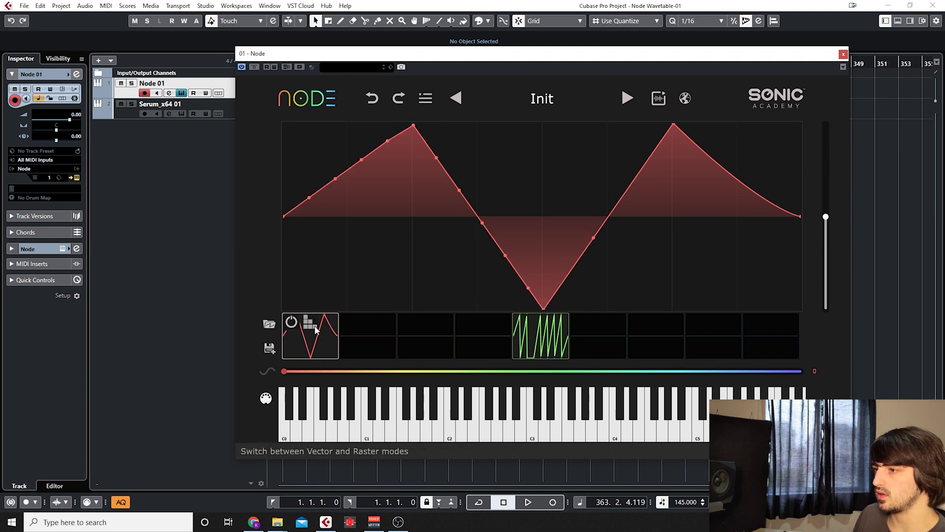
Step: Nudge the first frame's peak node up and preview the morph toward the saw frame
click(308, 324)
click(309, 325)
drag(413, 127, 411, 123)
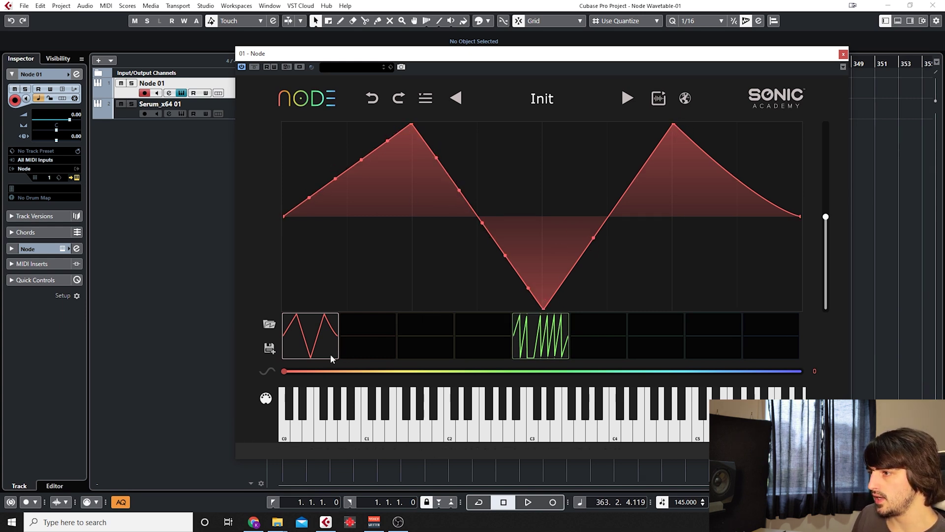
drag(285, 371, 542, 356)
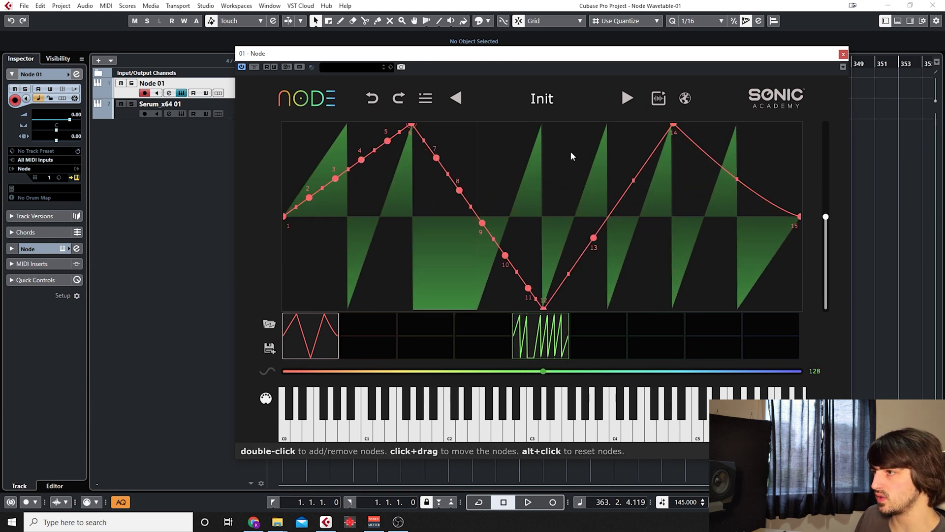
drag(544, 371, 137, 356)
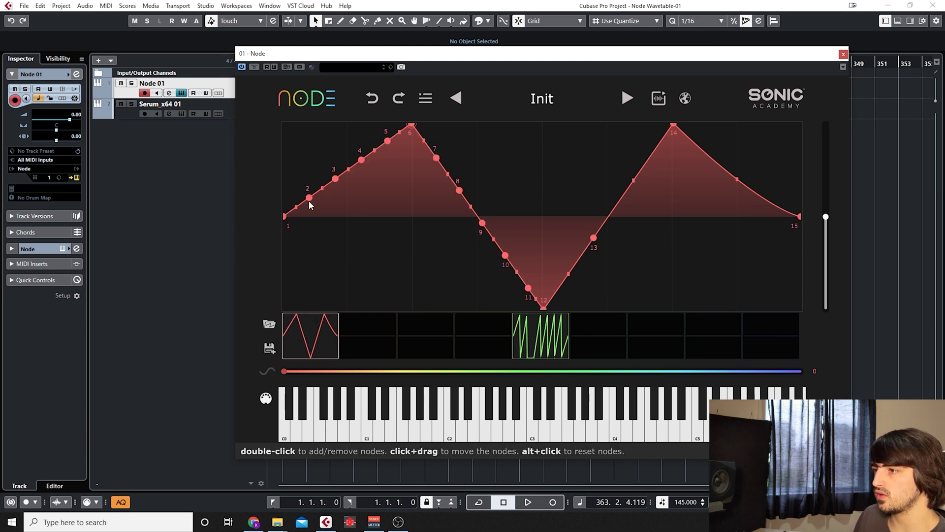
Step: On the saw frame, pull node 2 down, reshape the first tooth and raise node 5
click(540, 336)
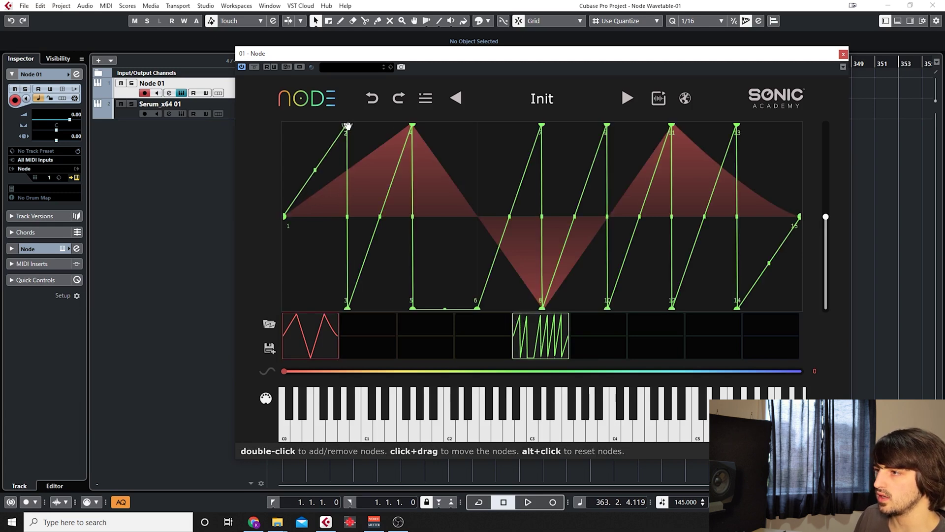
drag(347, 126, 397, 160)
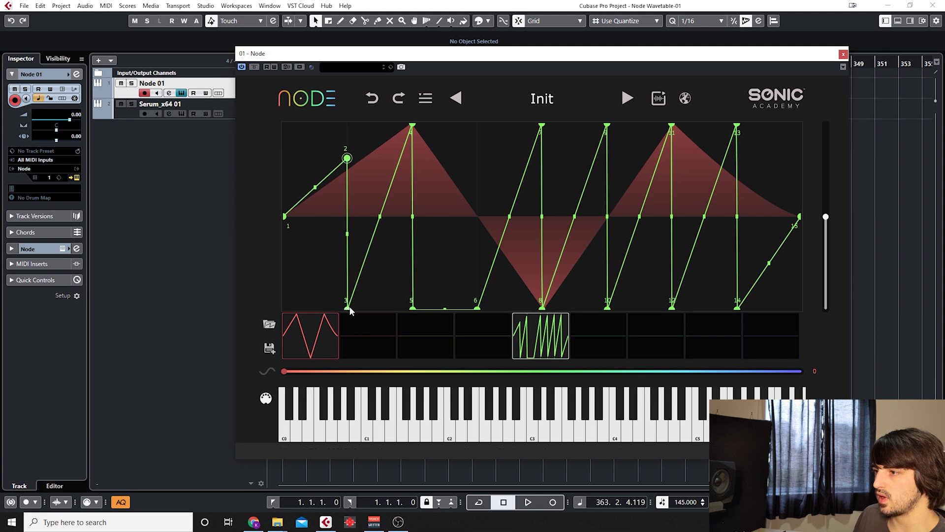
drag(350, 306, 392, 281)
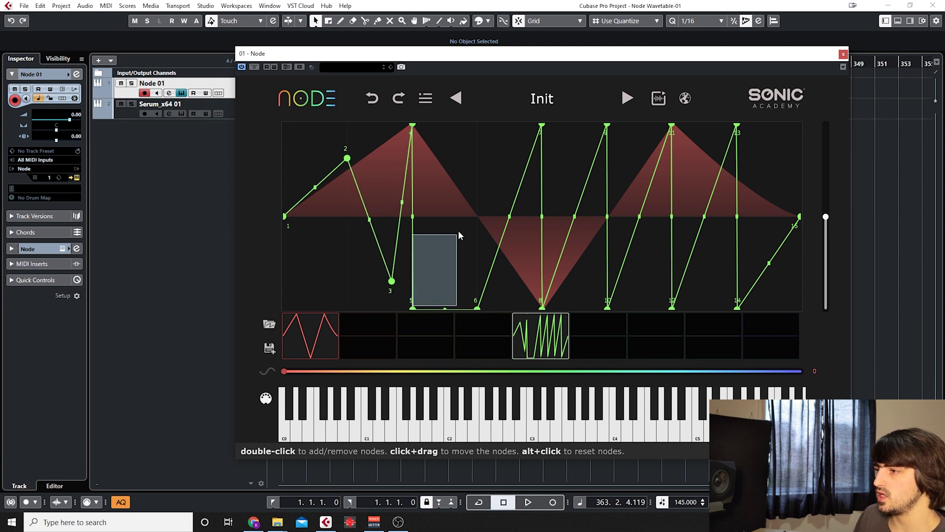
drag(459, 235, 413, 309)
click(327, 327)
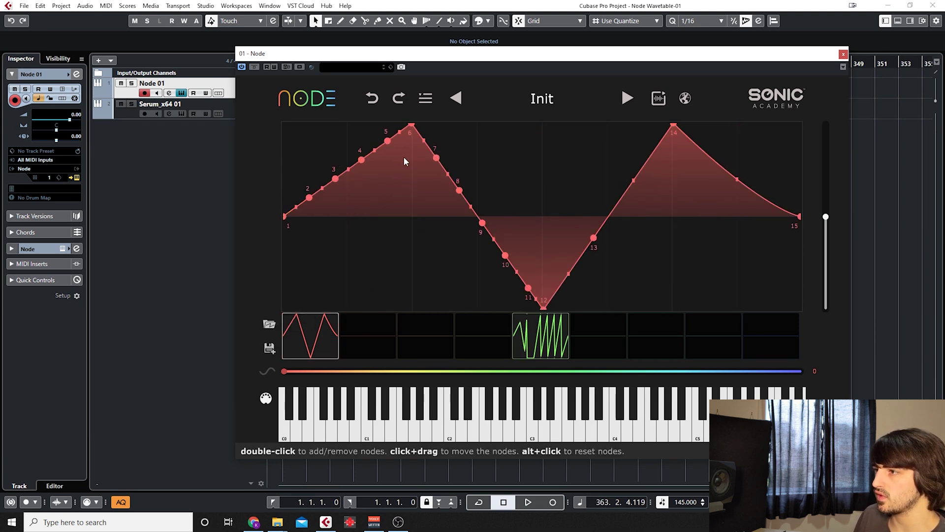
click(534, 345)
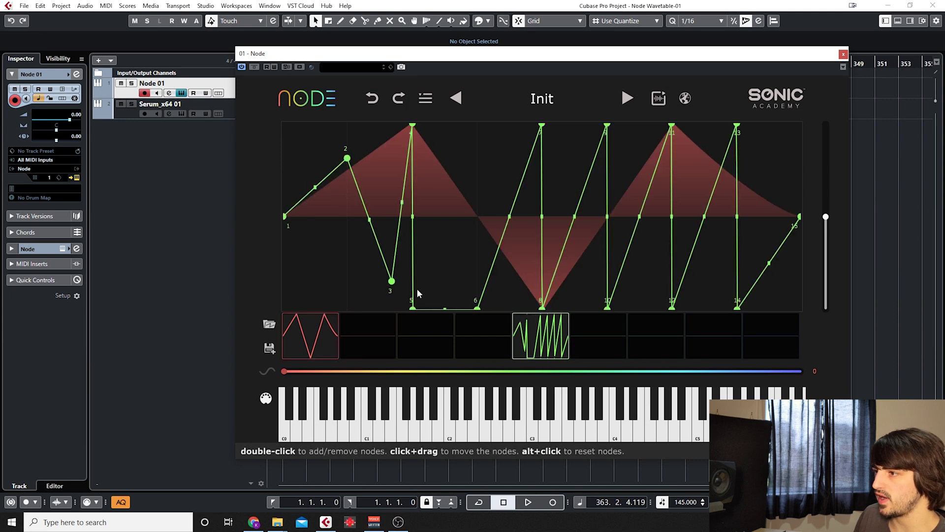
drag(414, 309, 447, 250)
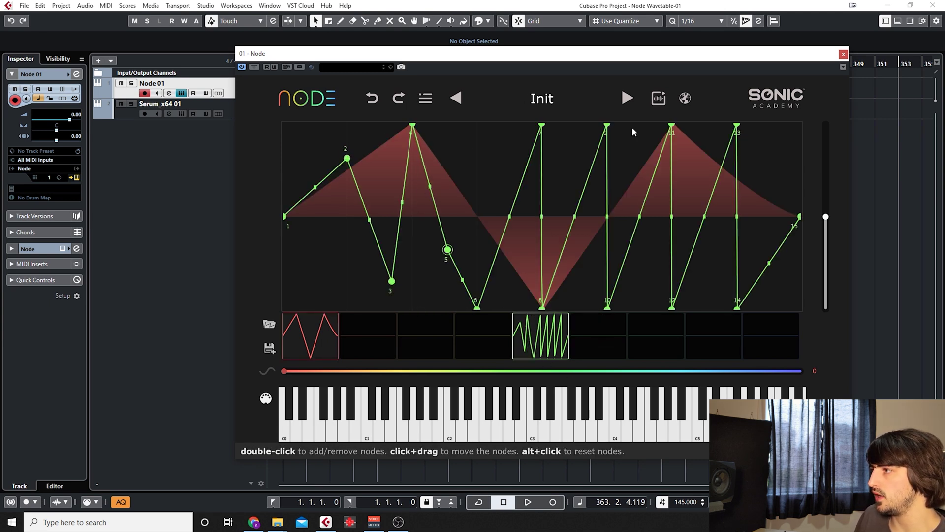
Step: Sweep the morph, then pull saw nodes 11, 12 and 14 toward the centre line
drag(285, 370, 436, 394)
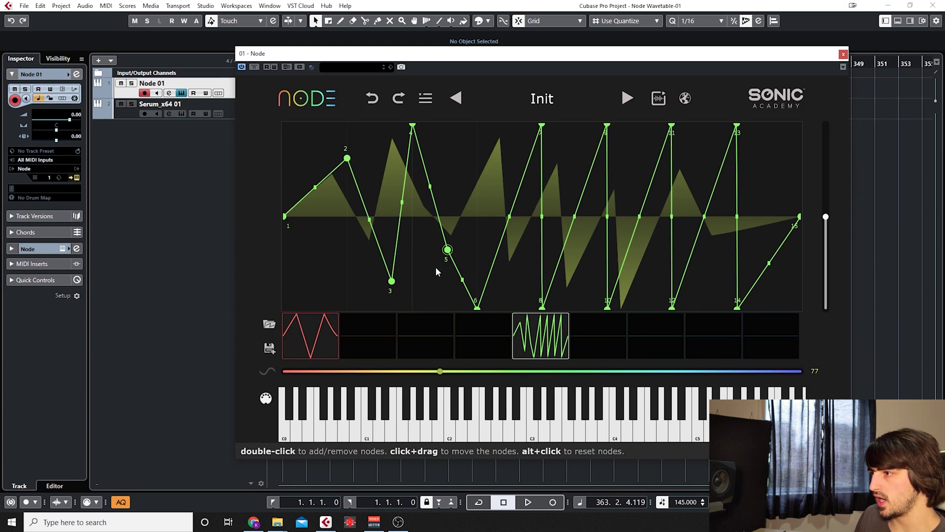
drag(440, 371, 223, 323)
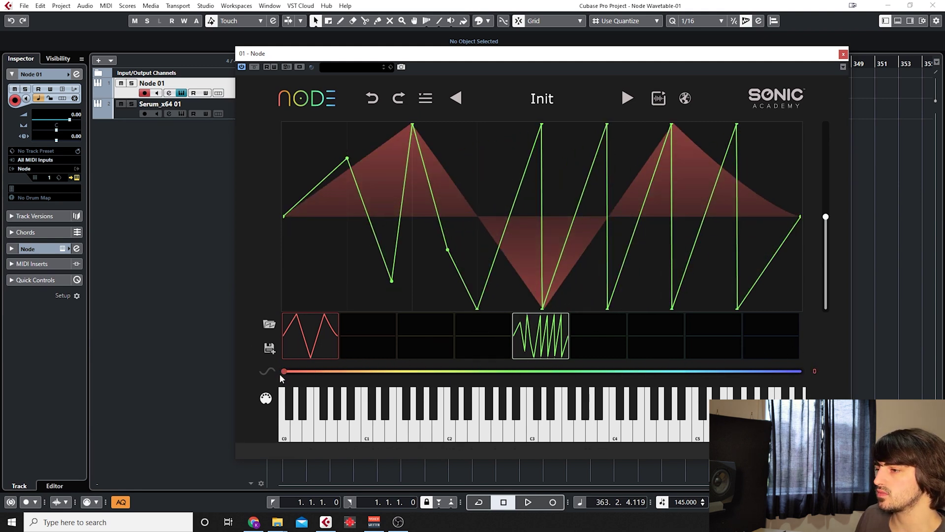
drag(284, 371, 281, 311)
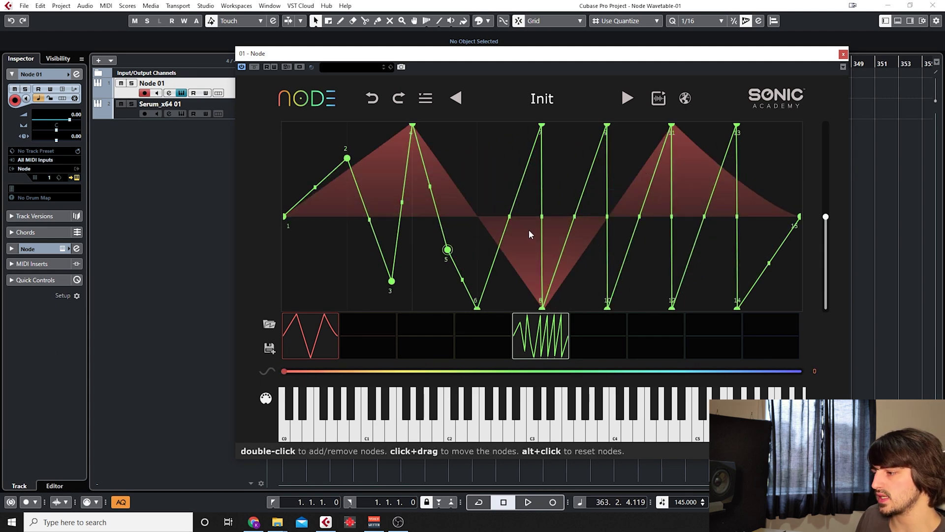
drag(672, 126, 637, 170)
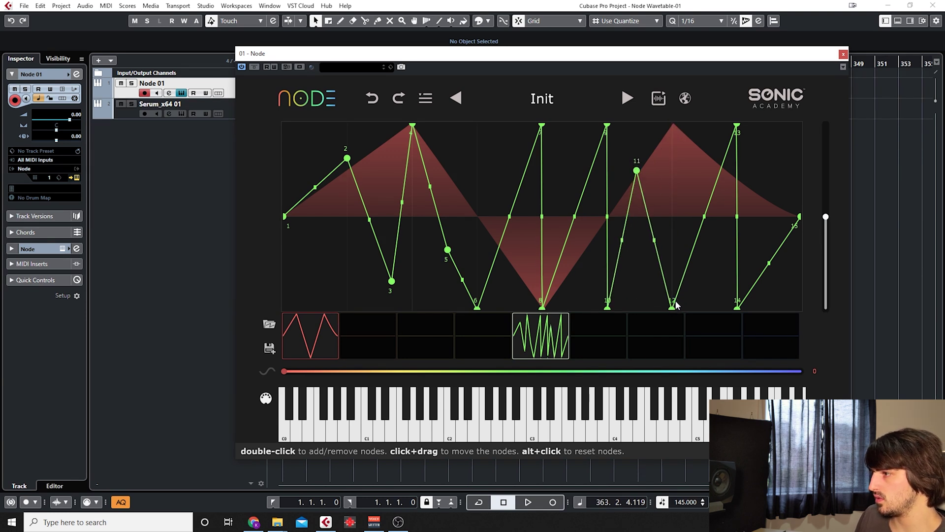
drag(674, 304, 691, 256)
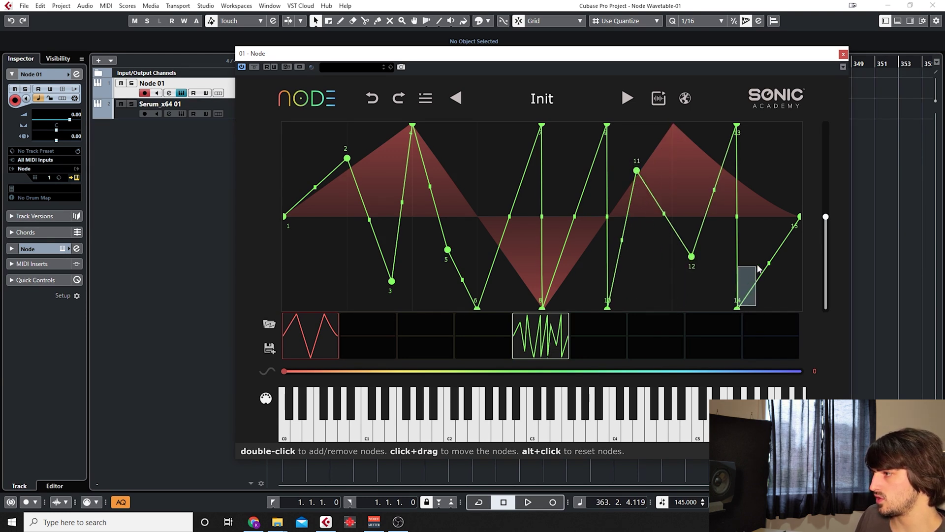
drag(738, 307, 756, 229)
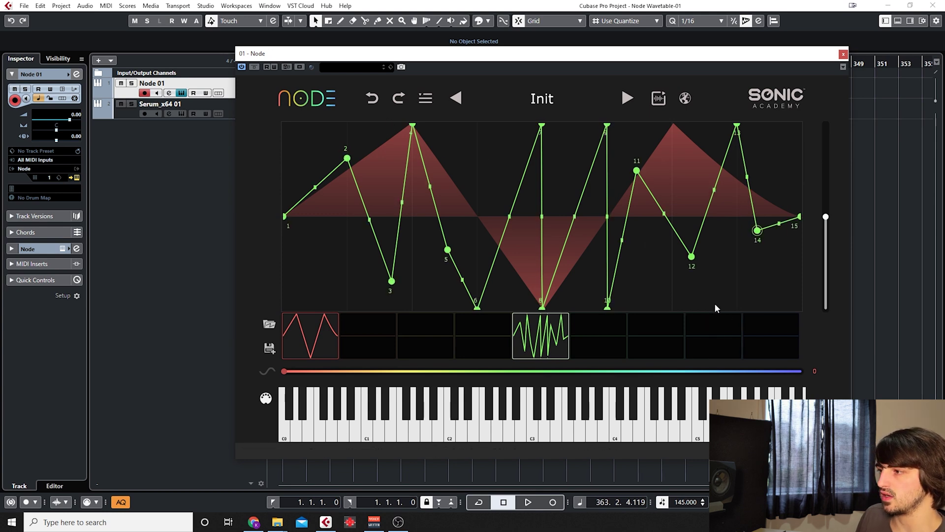
mouse_move(375, 350)
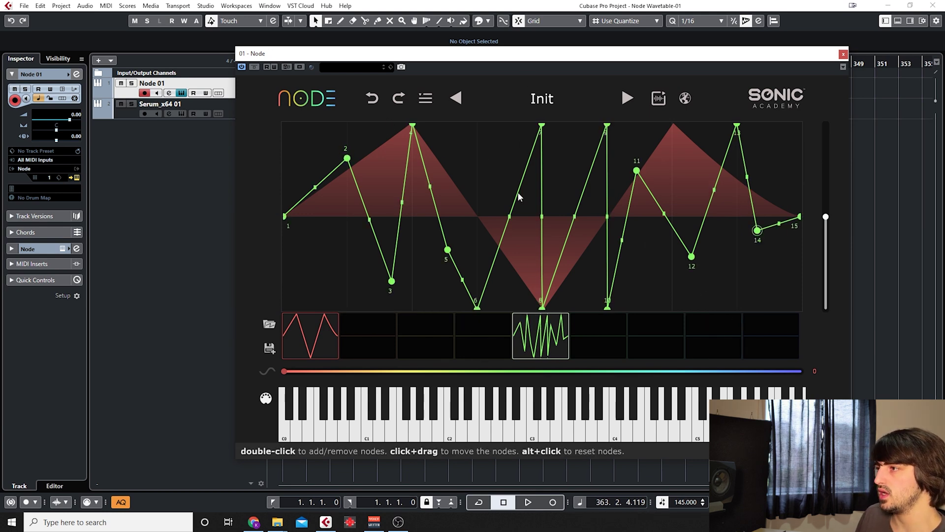
Step: Load the Complexity preset, cancel the node-removal prompt, and select its last wavetable frame
click(426, 99)
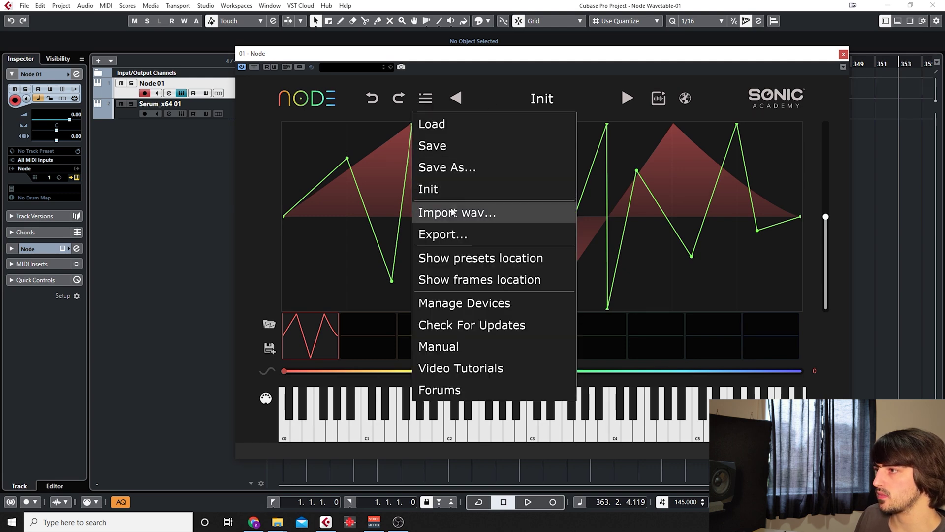
click(533, 97)
click(512, 168)
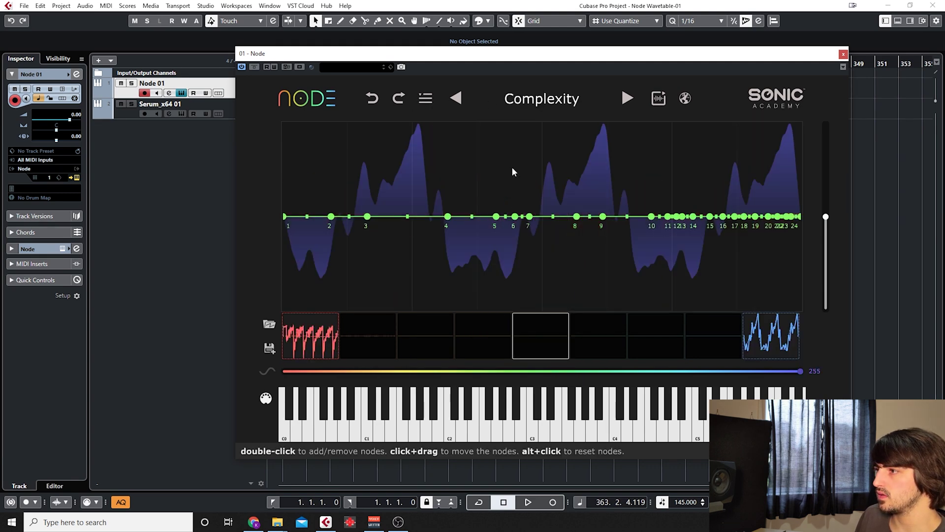
double_click(512, 167)
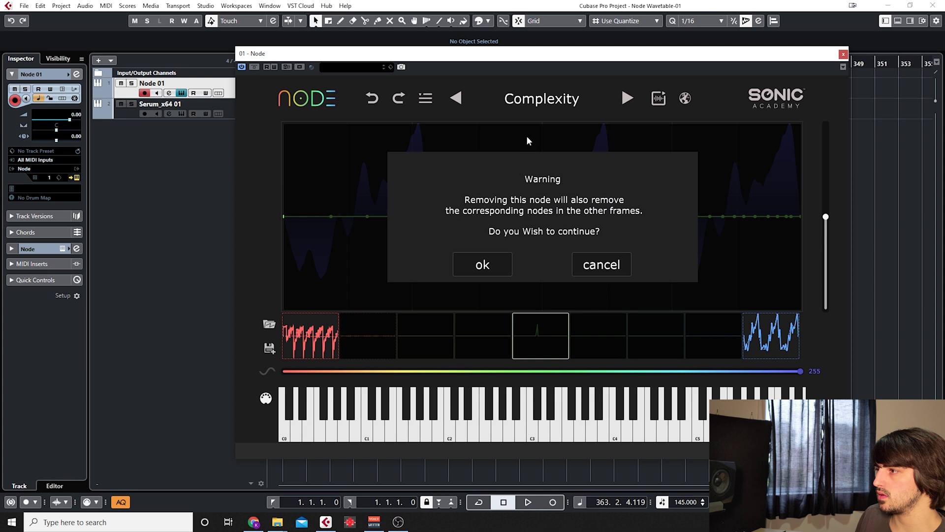
click(602, 264)
click(627, 99)
click(456, 98)
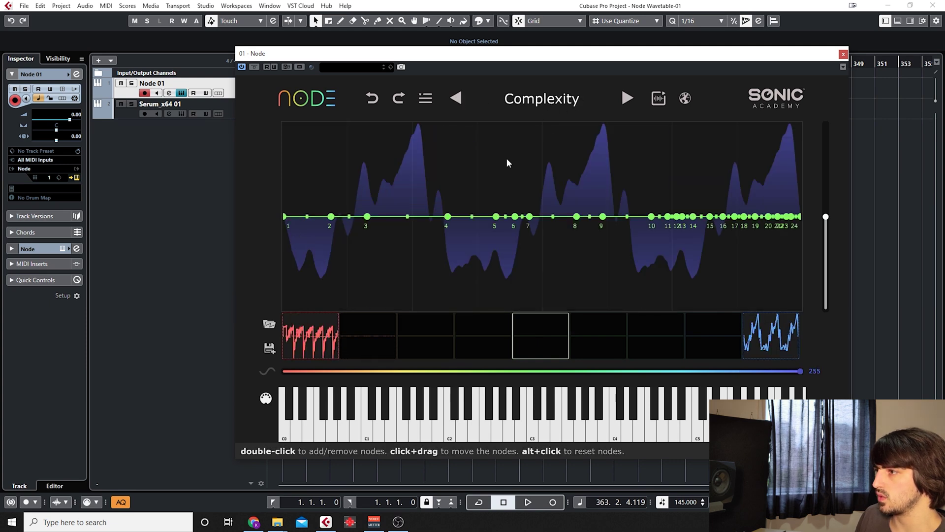
click(316, 343)
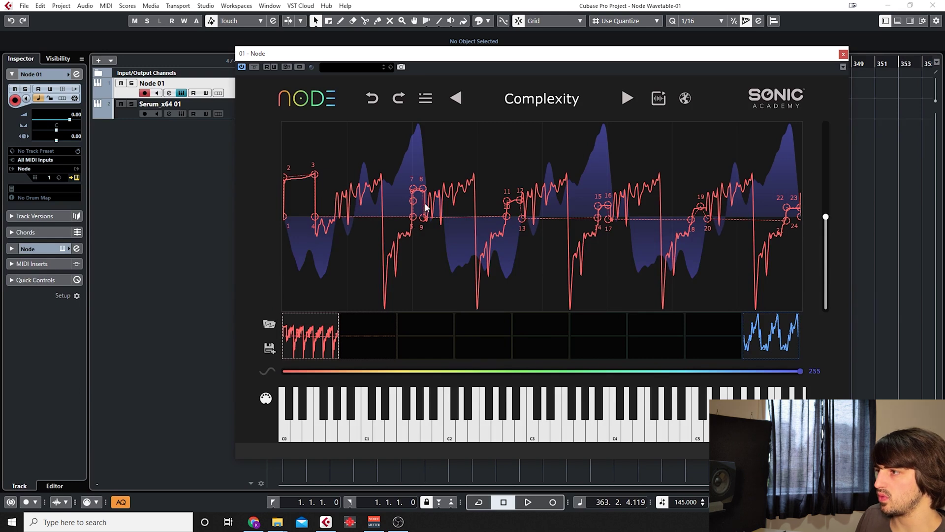
click(771, 338)
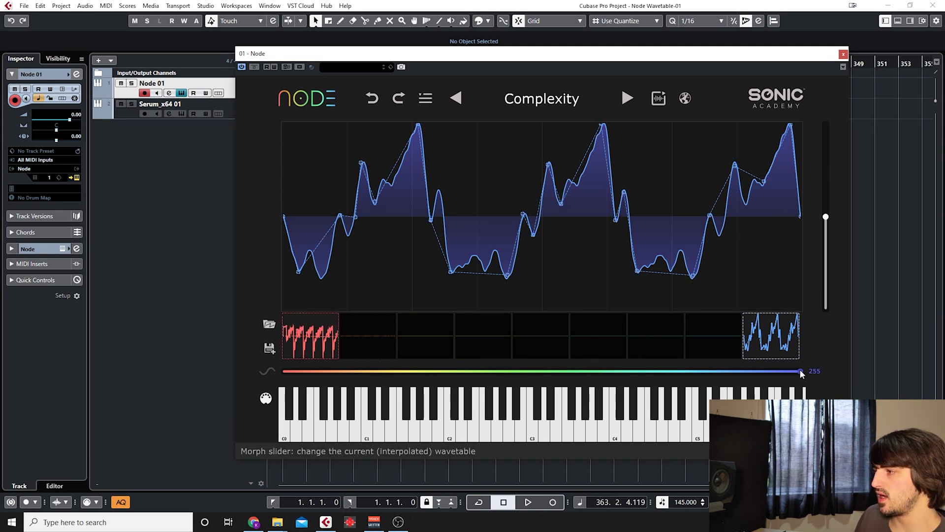
drag(800, 370, 266, 373)
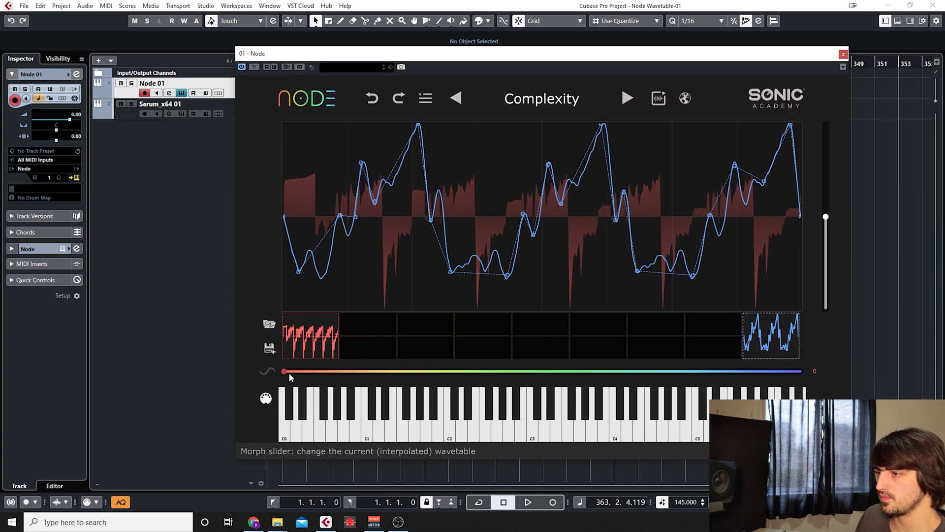
drag(285, 370, 93, 374)
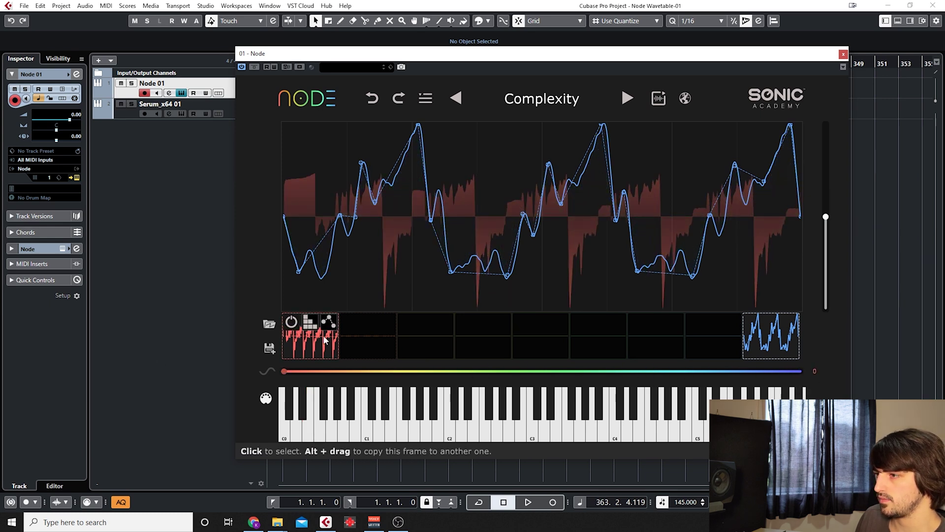
click(328, 321)
click(792, 321)
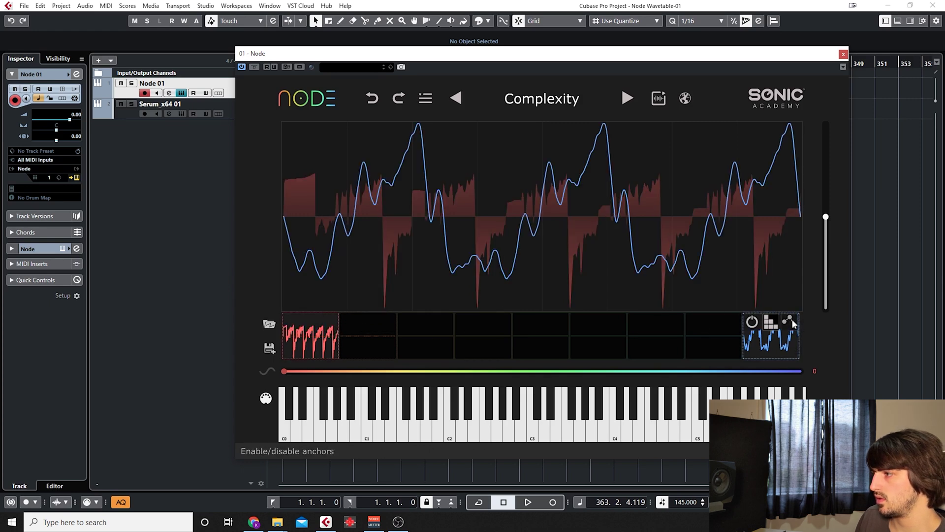
drag(285, 371, 810, 375)
mouse_move(311, 345)
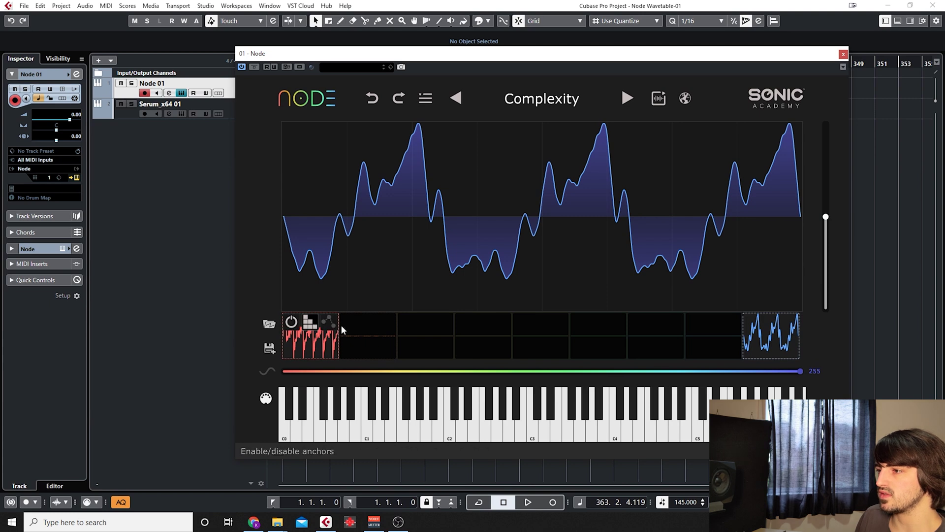
drag(357, 372, 888, 368)
mouse_move(315, 340)
click(325, 323)
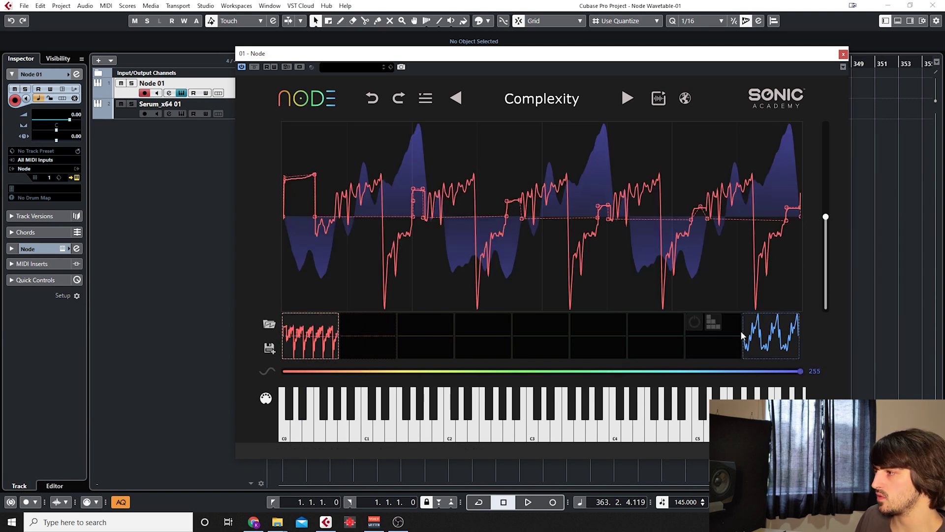
drag(804, 370, 149, 348)
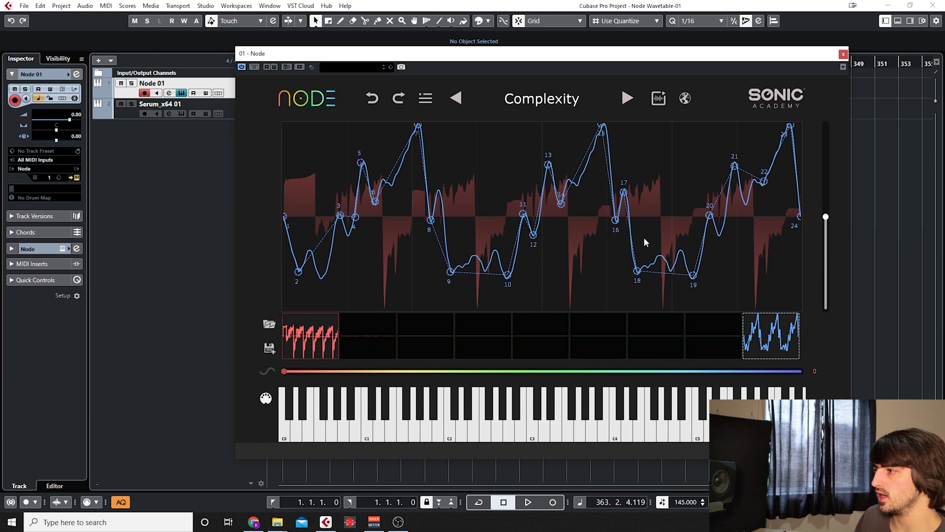
Step: Reset Node to the empty Init preset
click(419, 99)
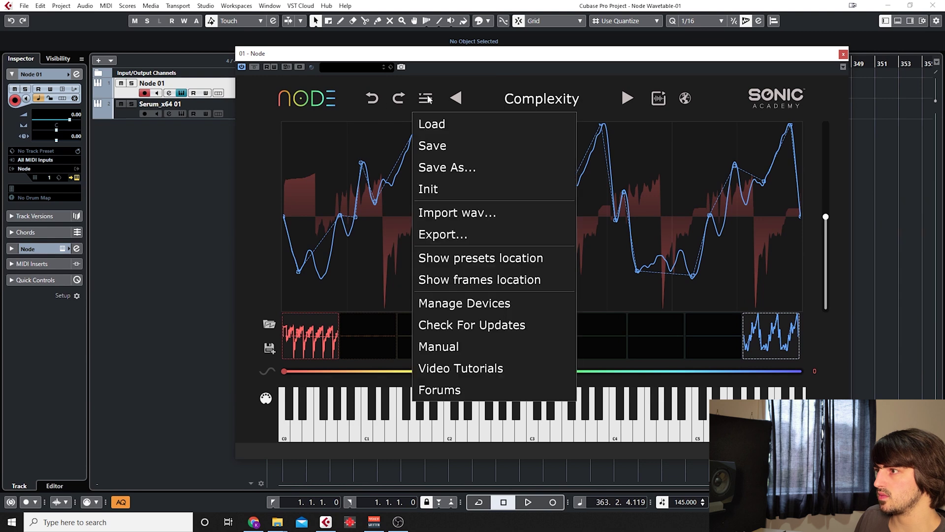
click(445, 186)
click(540, 101)
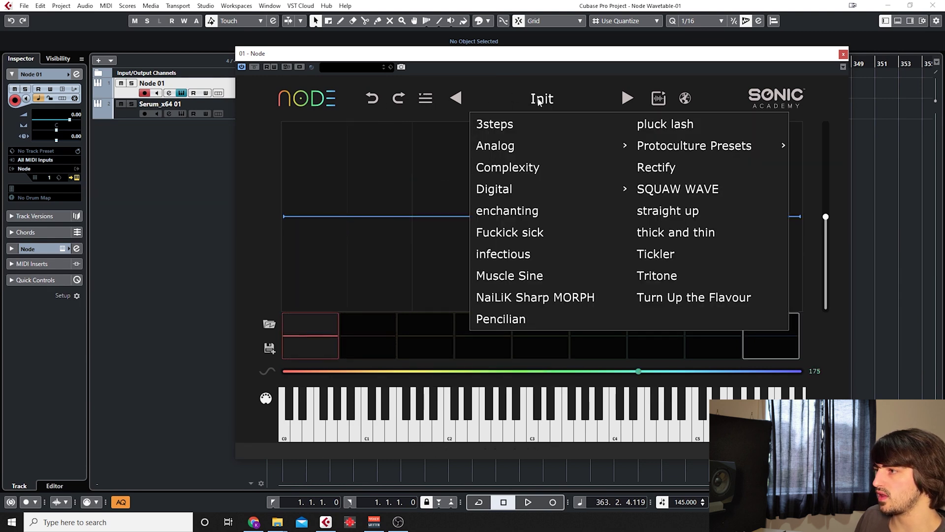
click(335, 218)
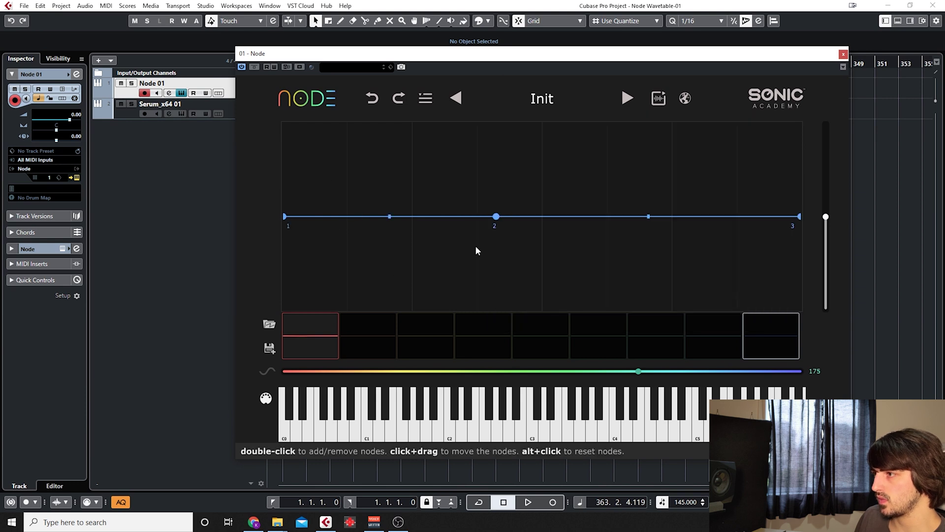
click(540, 101)
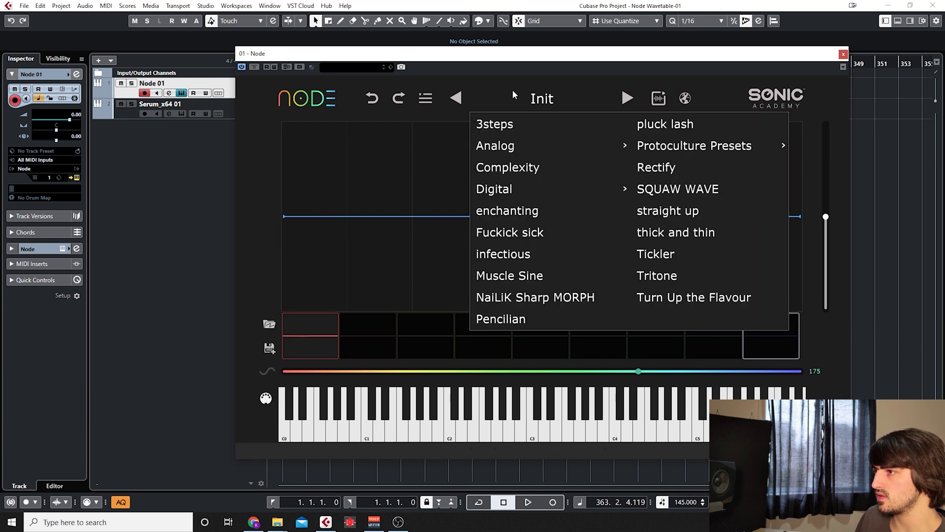
Step: Import Virus_WT_011.wav from Serum's Tables > Access Virus folder as a wavetable
click(423, 100)
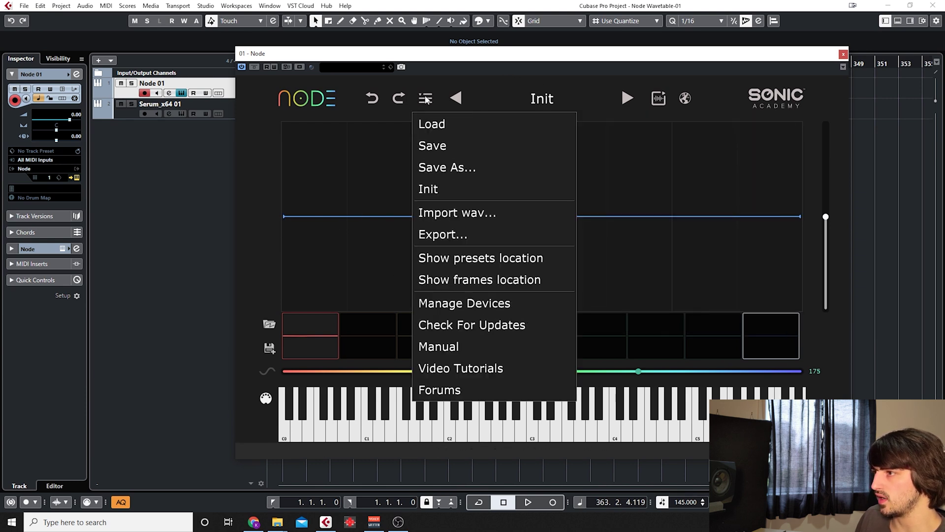
click(468, 211)
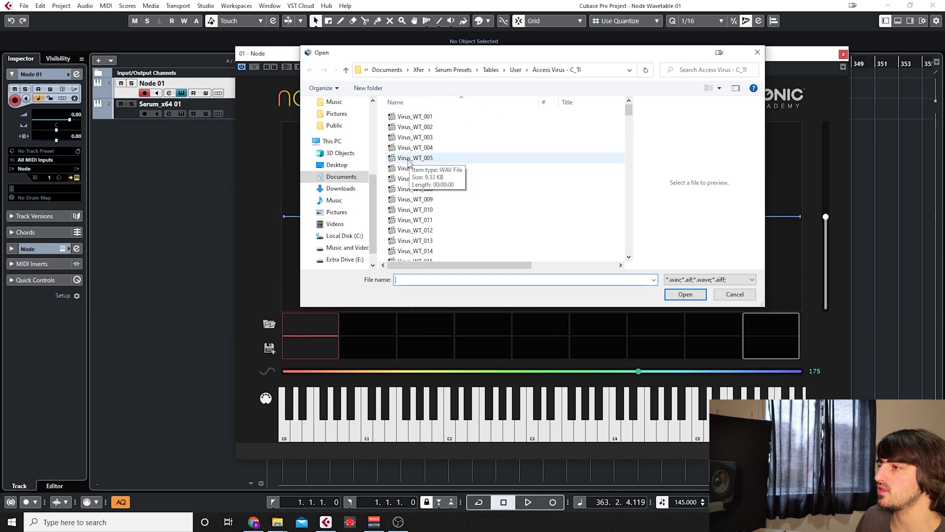
double_click(415, 220)
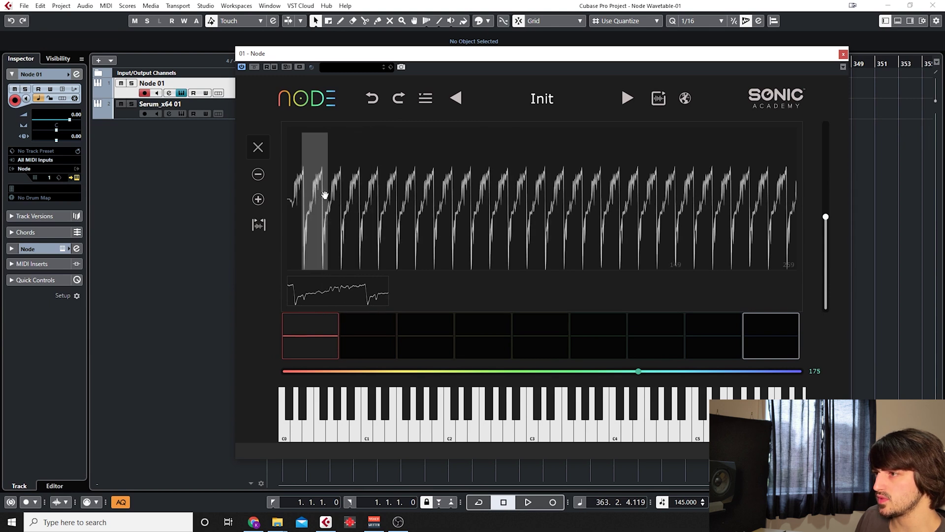
Step: Make a free-sized selection spanning several cycles and import it into slot 1
click(260, 200)
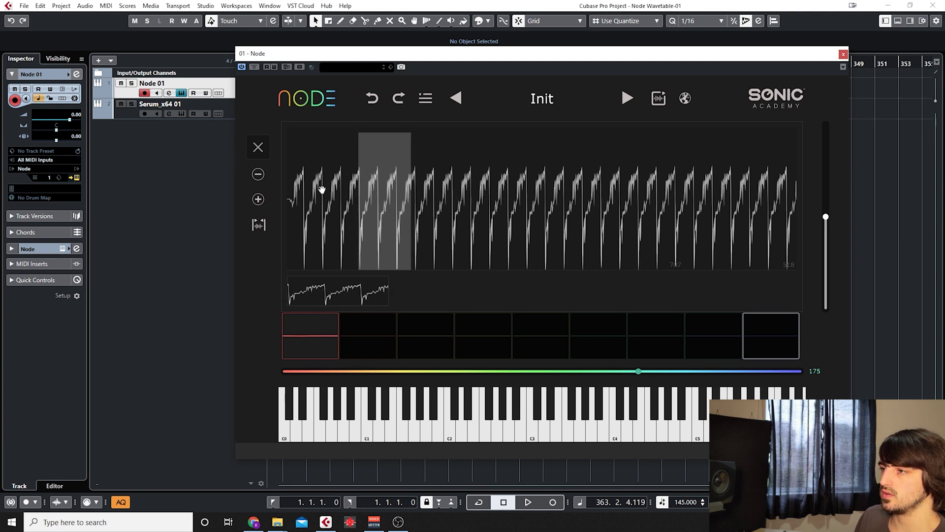
click(259, 199)
click(259, 176)
click(257, 199)
click(258, 174)
click(258, 199)
click(259, 225)
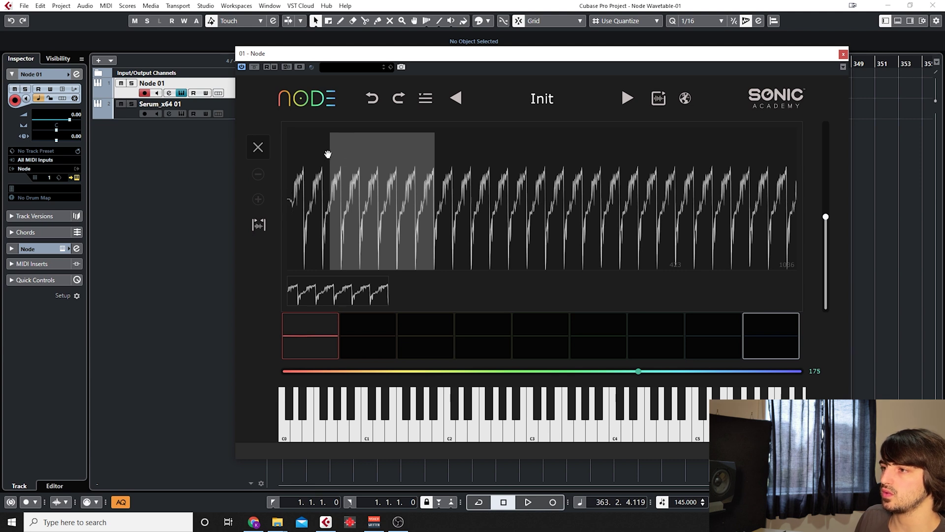
mouse_move(331, 147)
mouse_down()
mouse_move(309, 147)
mouse_move(323, 150)
mouse_up()
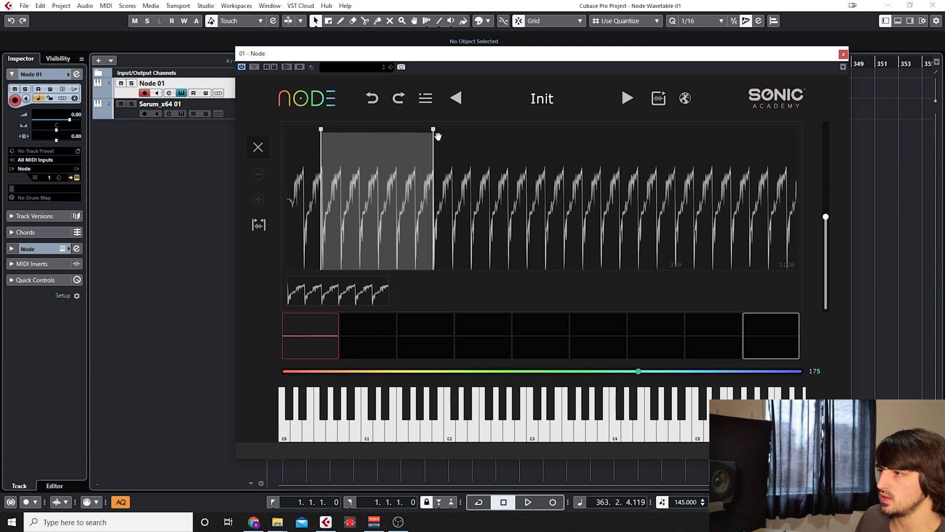
drag(438, 136, 561, 209)
drag(340, 296, 311, 338)
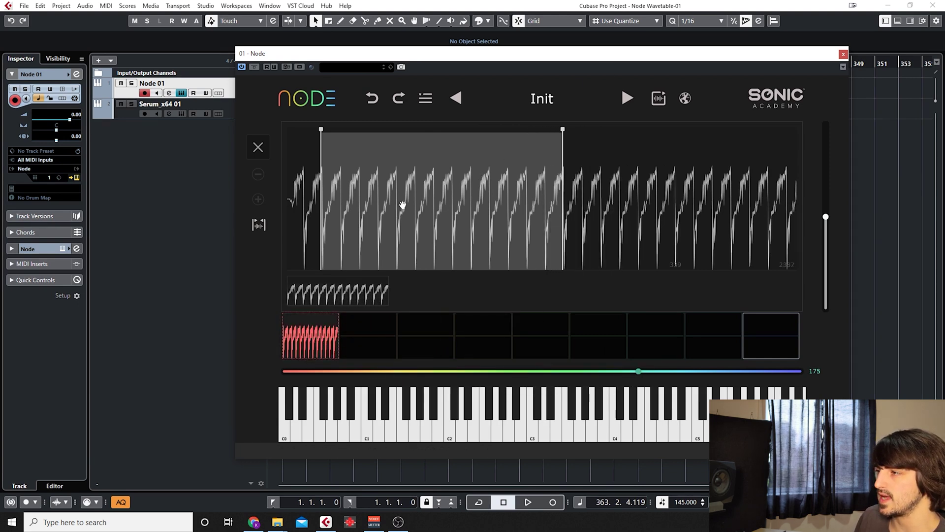
Step: Import shifted selections into slots 2 and 4, then close the import view
drag(326, 145, 635, 223)
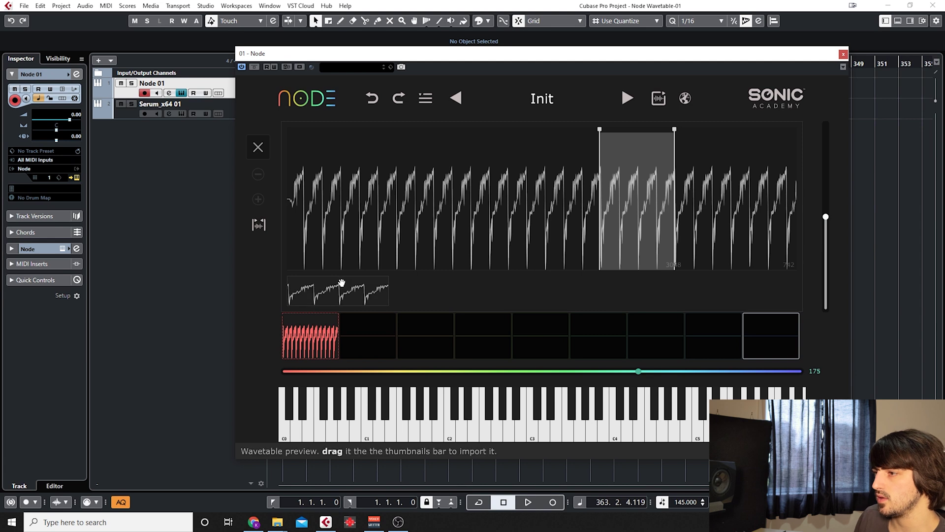
drag(340, 292, 374, 335)
drag(606, 239, 716, 217)
drag(341, 294, 465, 334)
click(258, 146)
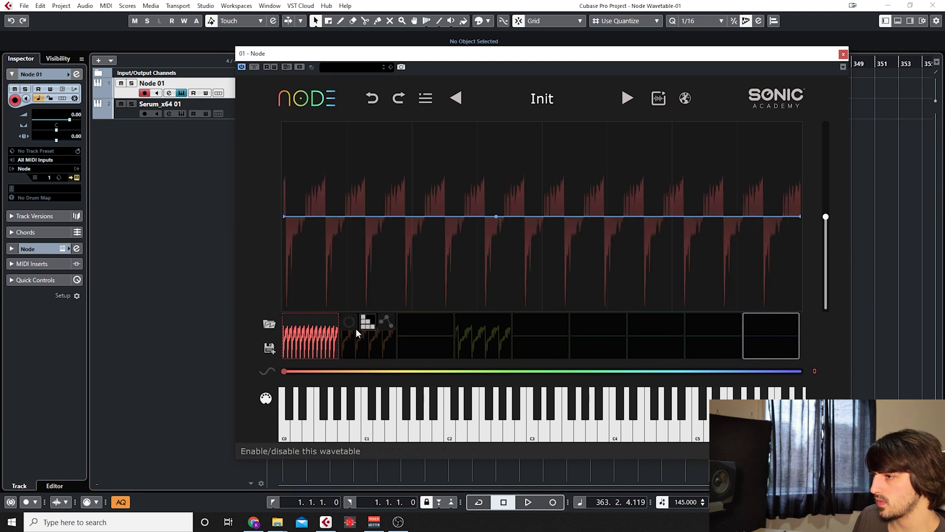
Step: Enable slots 2 and 4, test the morph sweep, and view each slot's waveform
click(346, 321)
click(463, 322)
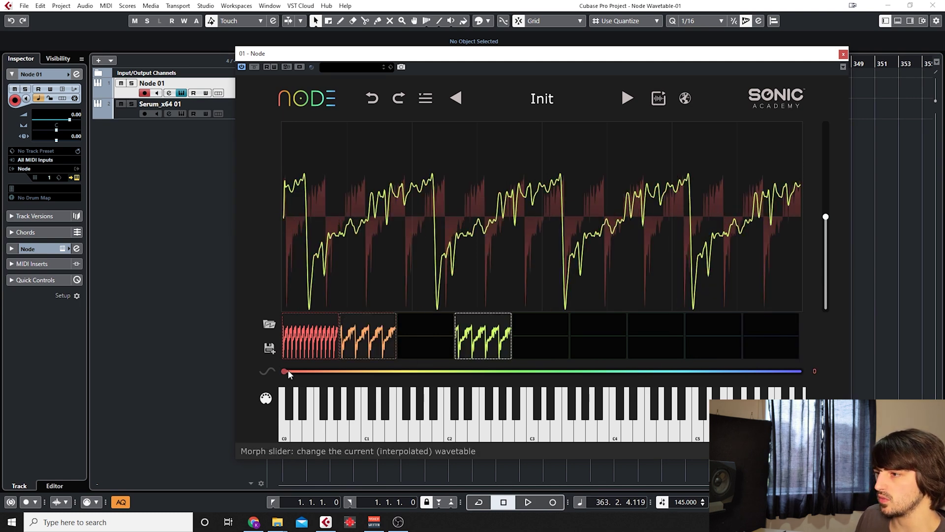
drag(277, 373, 169, 353)
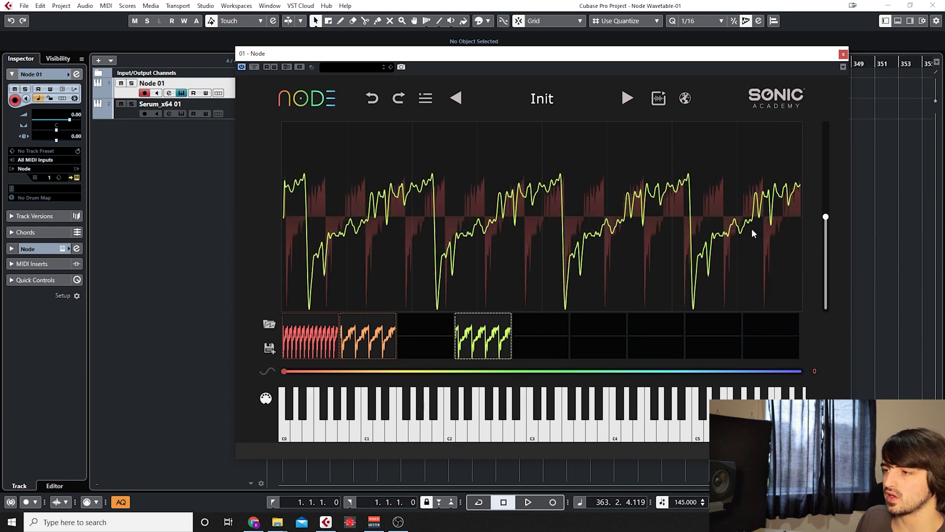
click(321, 320)
click(387, 323)
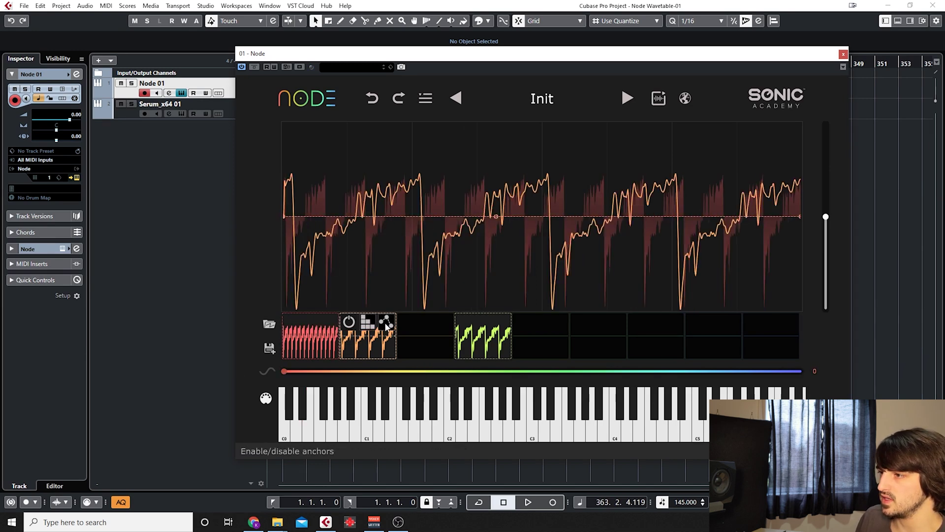
click(502, 322)
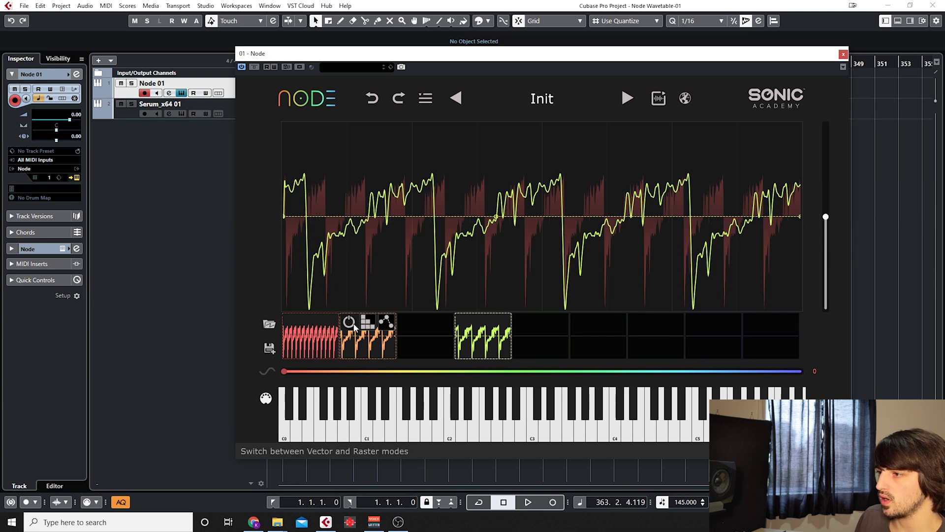
click(321, 343)
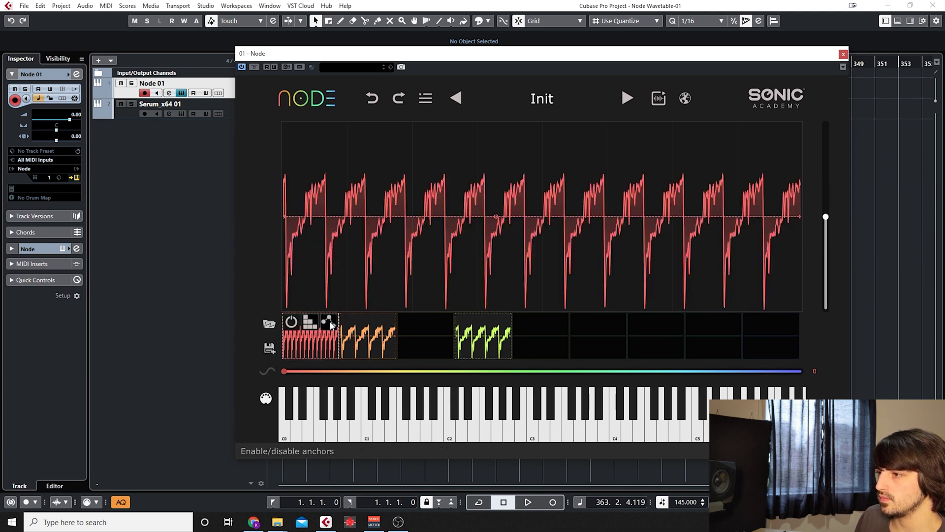
Step: Turn on anchors for frame 1, add seven nodes, and pull node 5 to the bottom
click(329, 322)
double_click(315, 215)
double_click(337, 215)
double_click(370, 213)
double_click(396, 213)
double_click(437, 215)
double_click(514, 215)
double_click(544, 215)
click(310, 322)
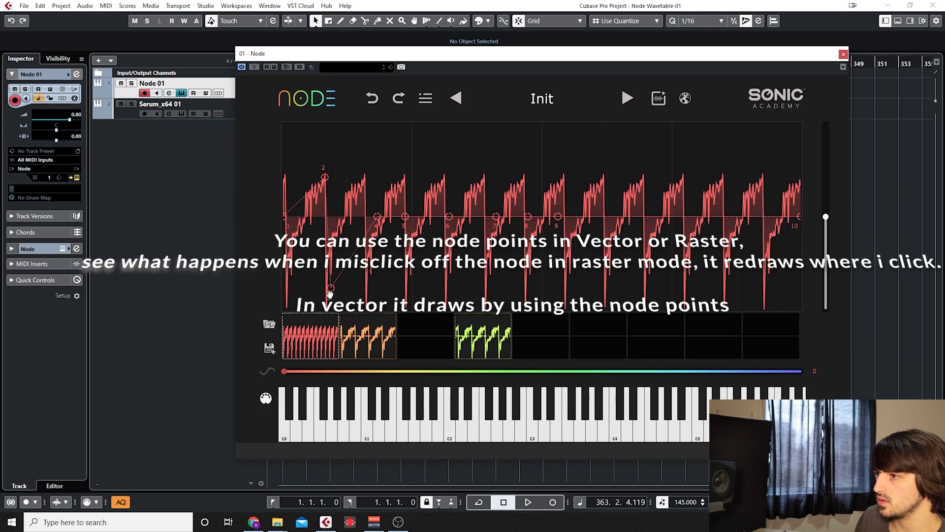
click(402, 219)
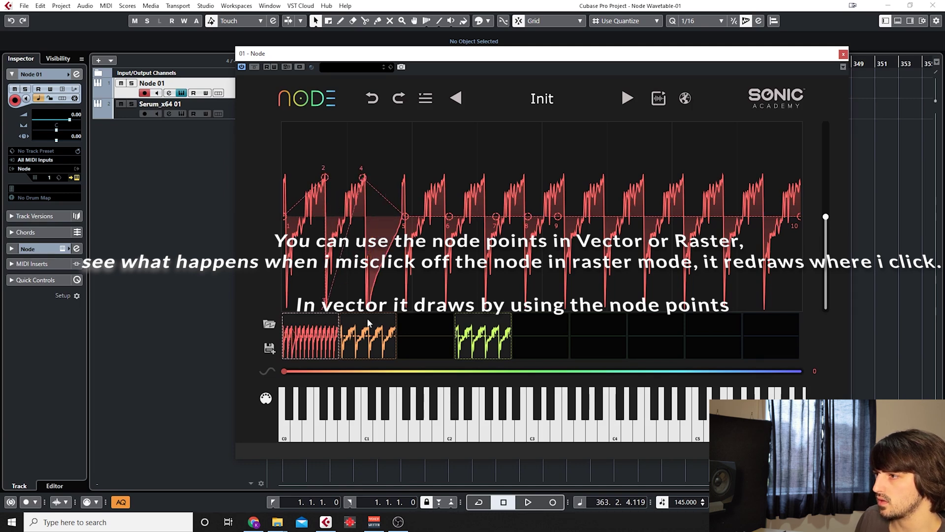
click(372, 100)
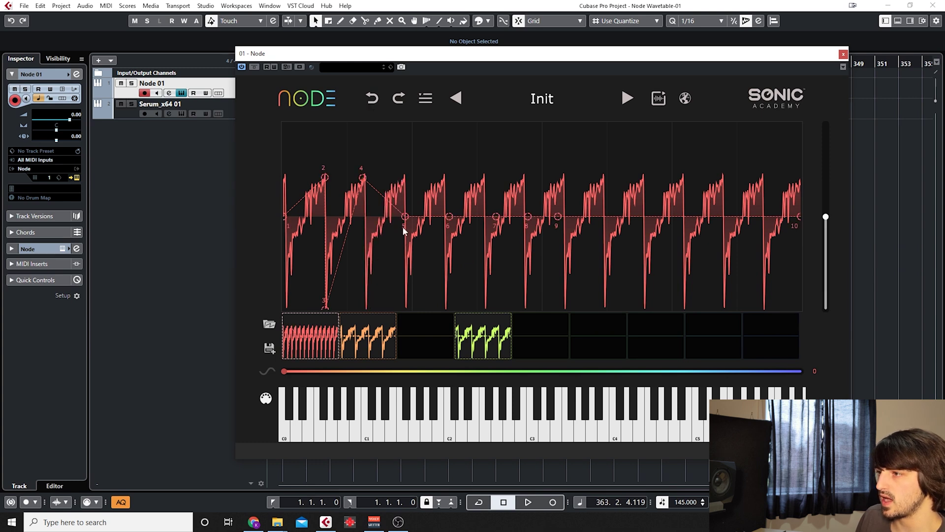
drag(376, 260, 366, 325)
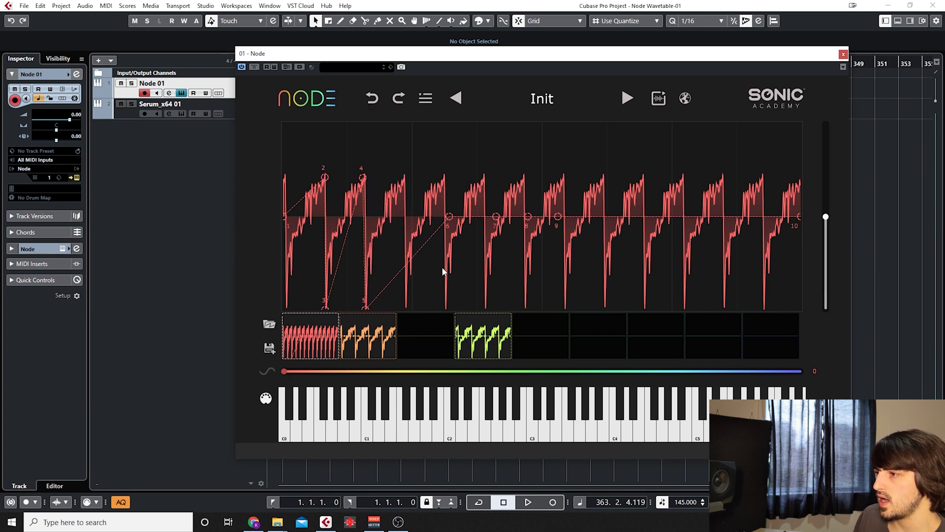
Step: In frame 2, drag nodes 2–9 to reshape the wave, then morph to the last frame
click(374, 330)
drag(318, 216, 427, 308)
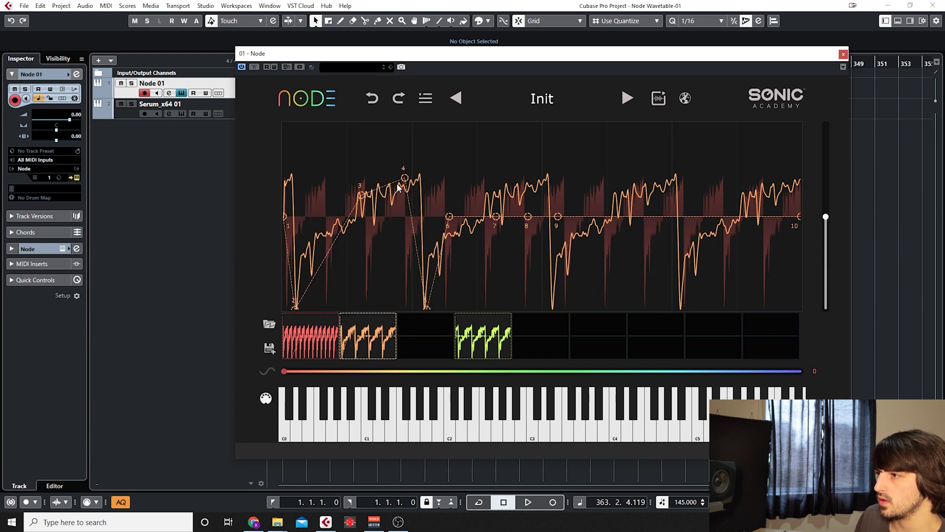
drag(398, 185, 421, 177)
drag(450, 217, 528, 180)
drag(527, 215, 553, 306)
drag(527, 184, 550, 177)
drag(558, 216, 618, 193)
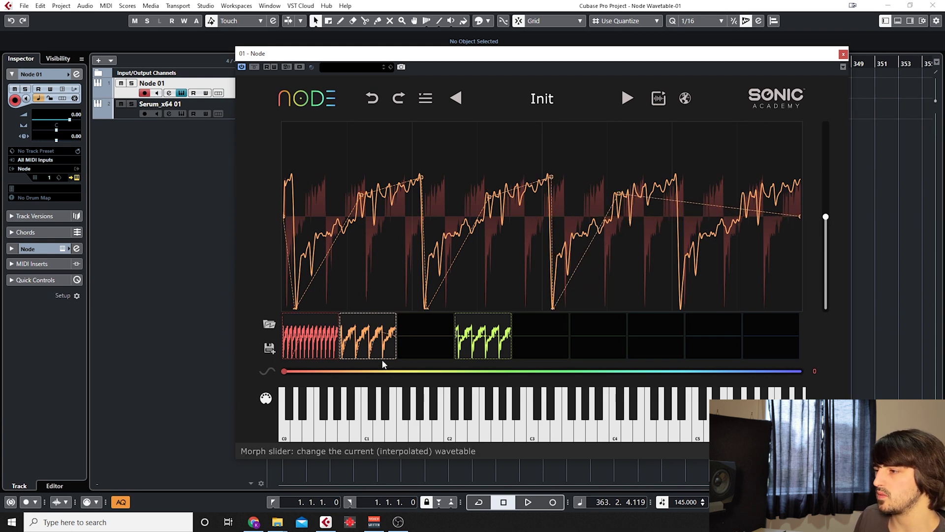
mouse_move(284, 371)
mouse_down()
mouse_move(448, 374)
mouse_move(284, 372)
mouse_up()
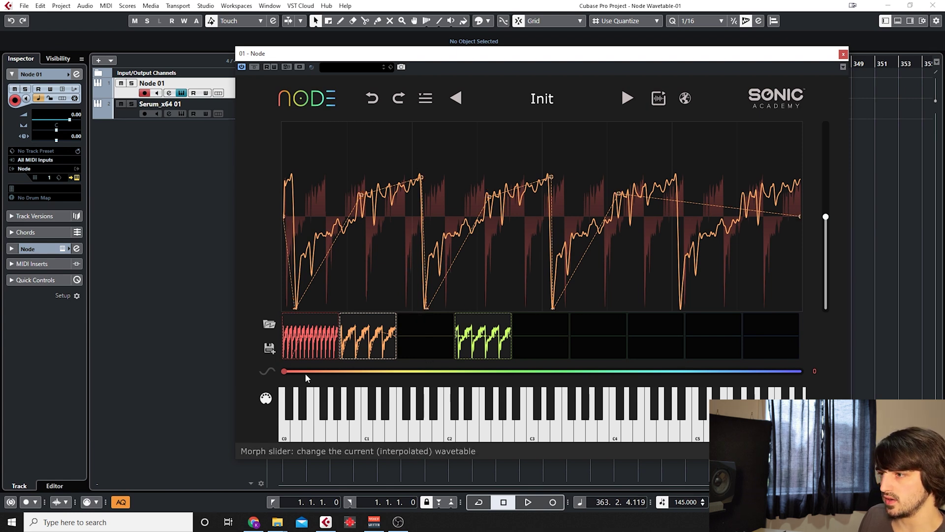
drag(284, 371, 823, 368)
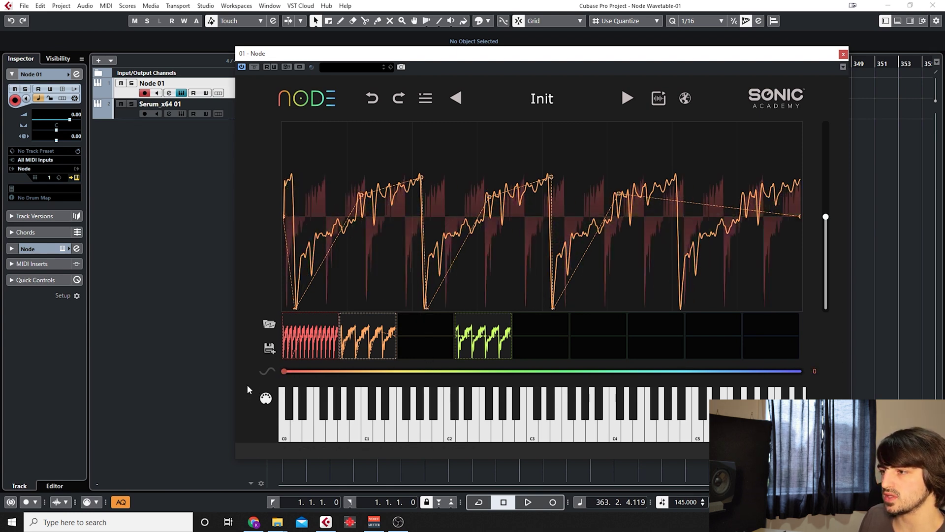
Step: Drive the morph with a slowed LFO, then switch it off leaving morph at 148
click(267, 371)
drag(253, 374, 263, 398)
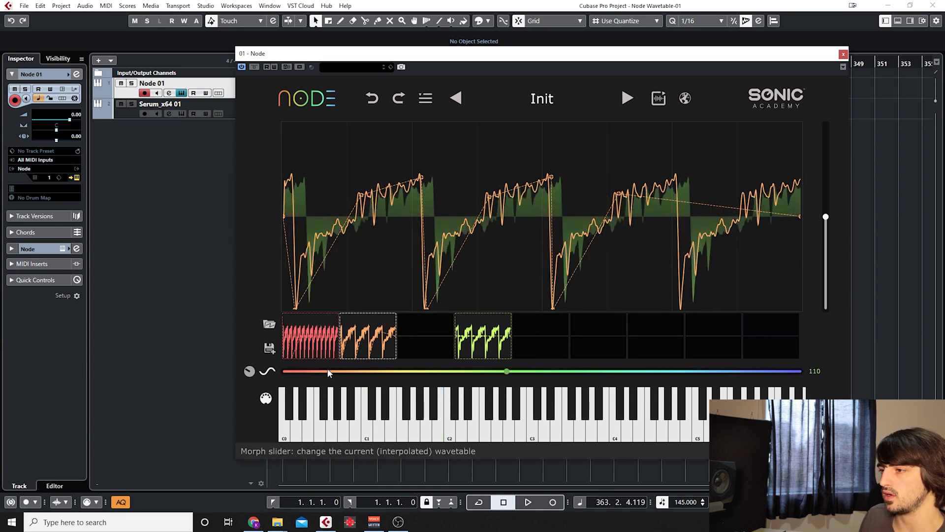
mouse_move(385, 335)
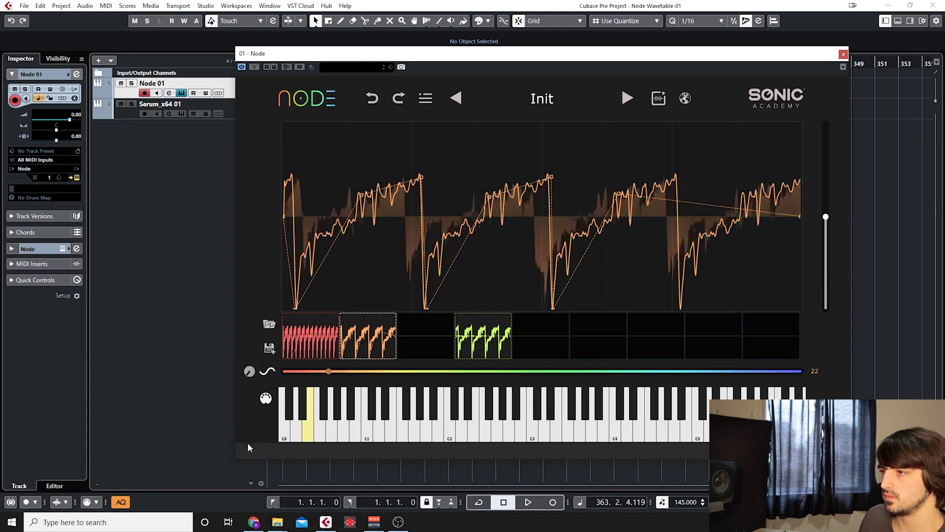
click(267, 372)
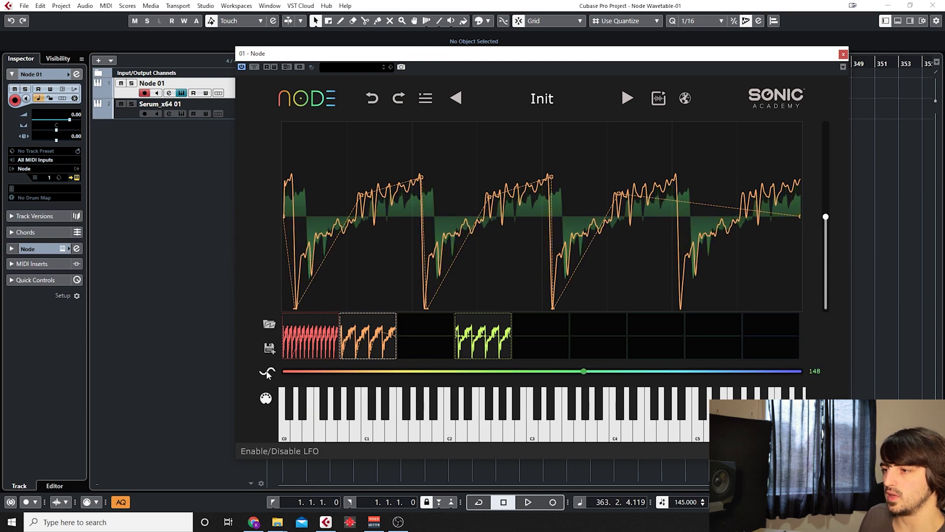
mouse_move(426, 337)
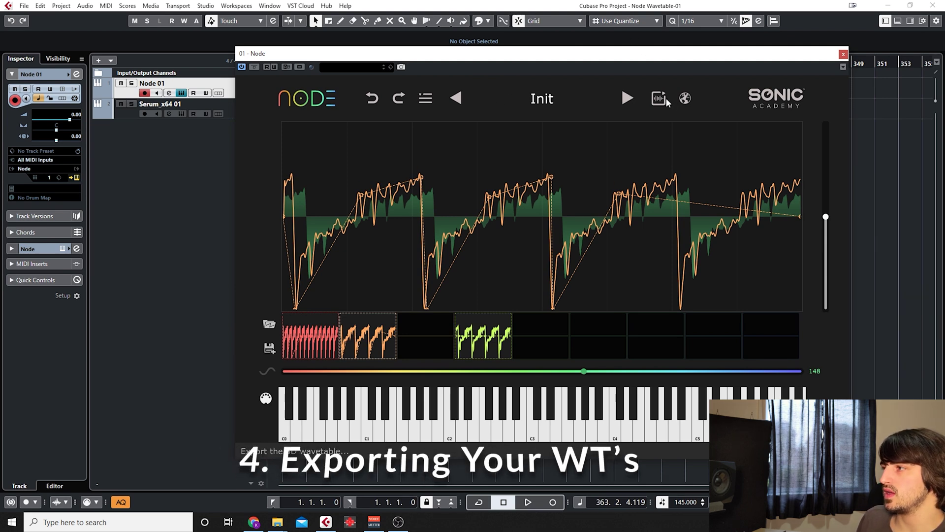
Step: Check the export's 2048 table size without exporting, then load the enchanting preset
click(426, 99)
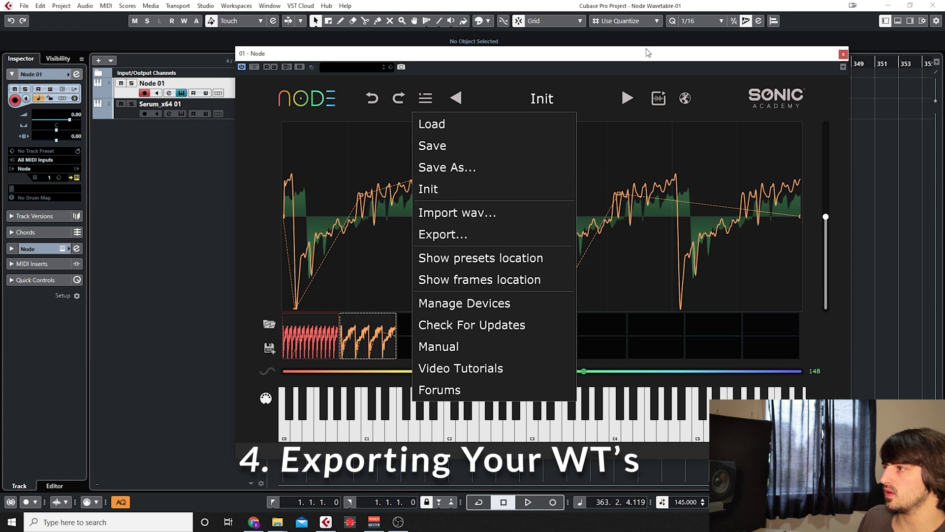
click(662, 101)
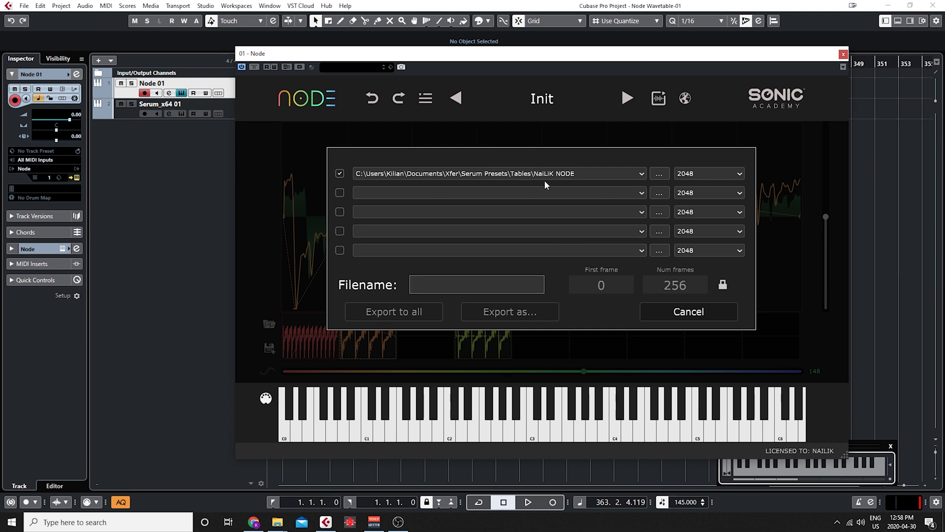
click(713, 173)
click(714, 173)
click(643, 312)
click(542, 98)
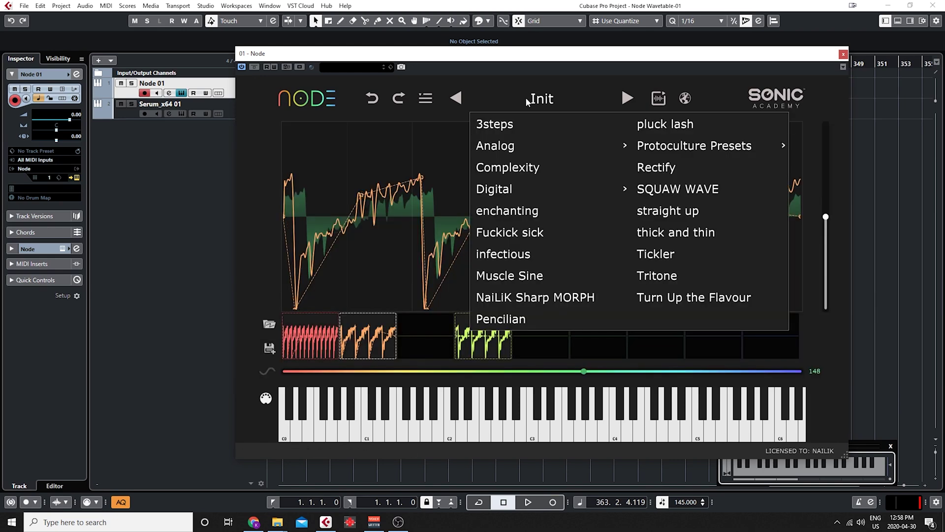
click(519, 216)
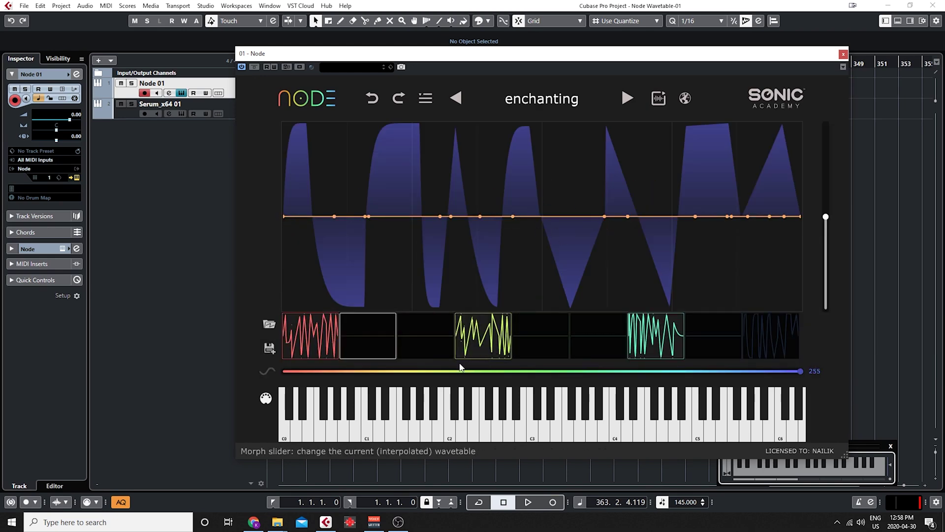
Step: Export the wavetable as 'Enchanting' to all checked folders and close the Node window
drag(346, 371, 284, 371)
click(659, 98)
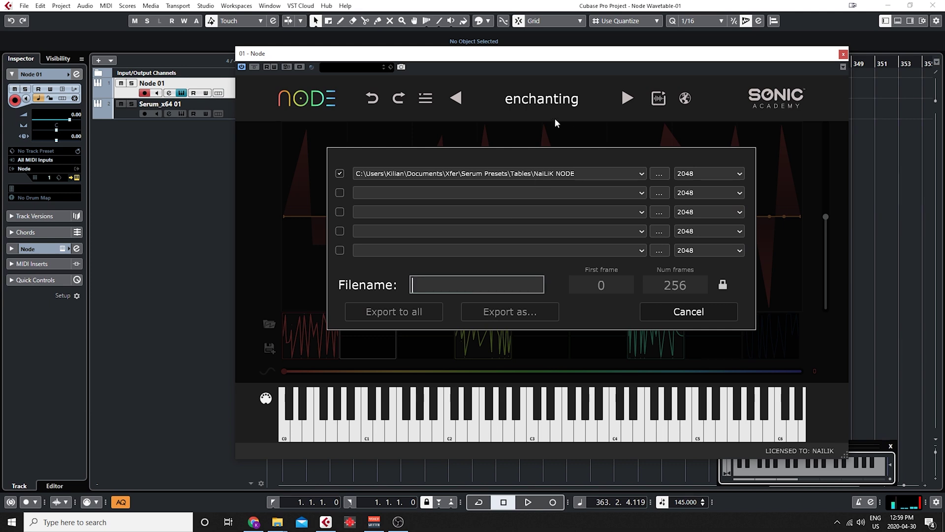
text(Enchantin)
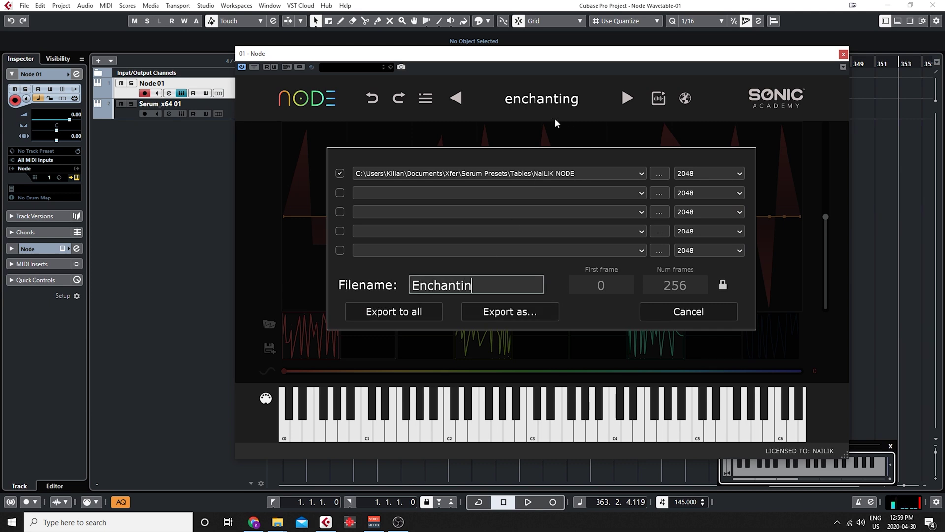
text(g)
click(386, 310)
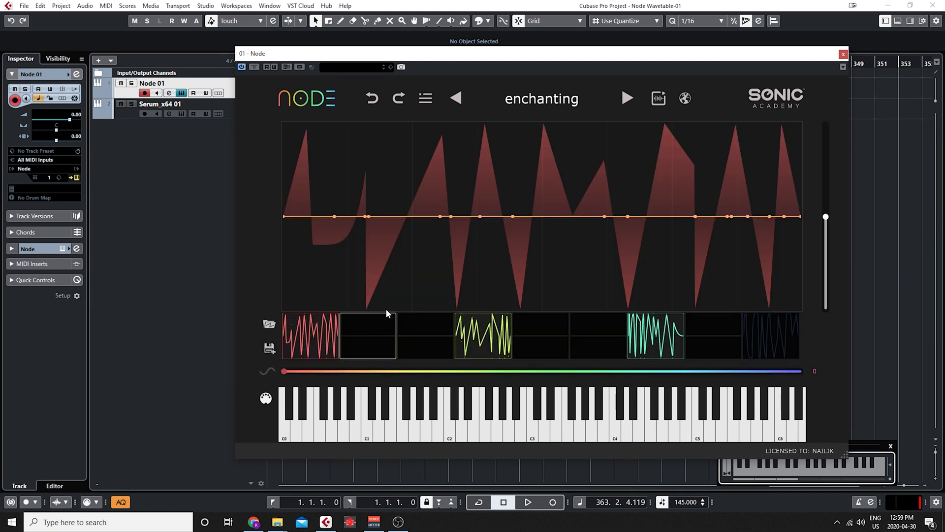
click(844, 55)
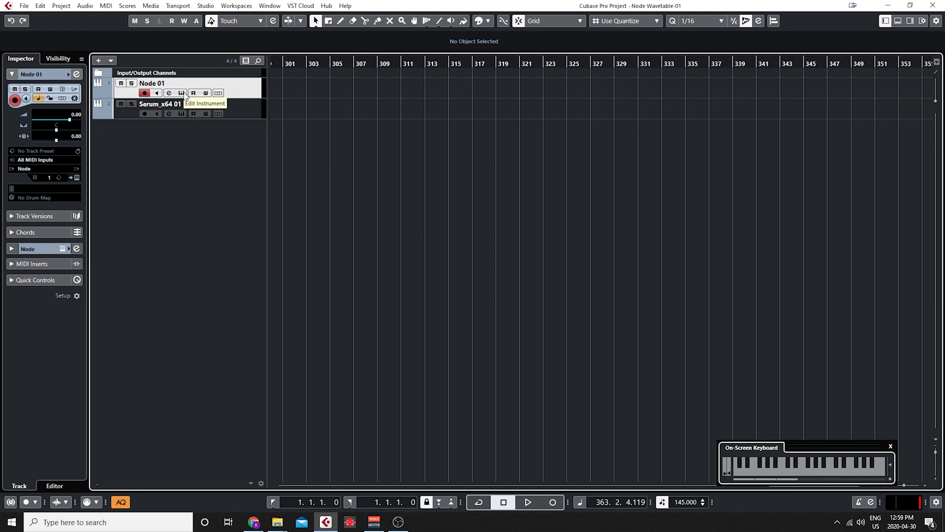
Step: Open Serum on the Serum_x64 01 track and load NaiLiK NODE's Enchanting wavetable into oscillator A
click(129, 109)
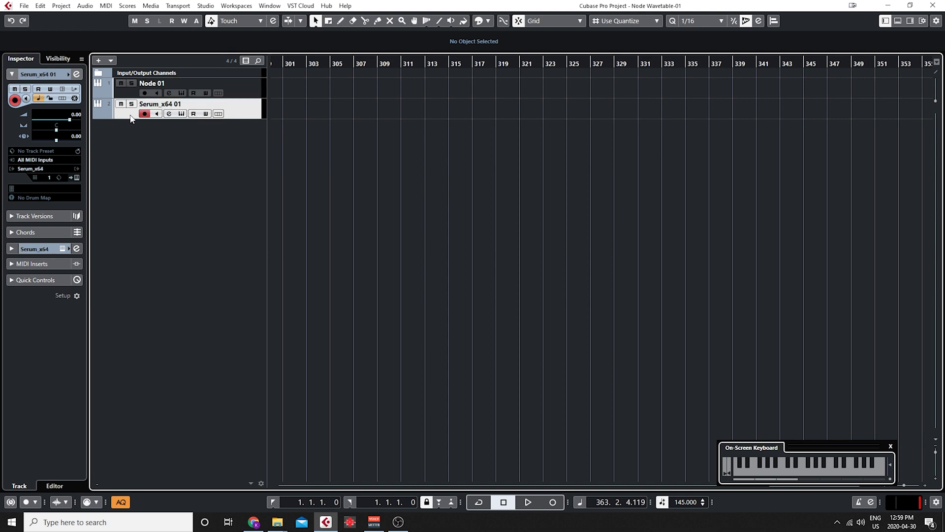
click(33, 169)
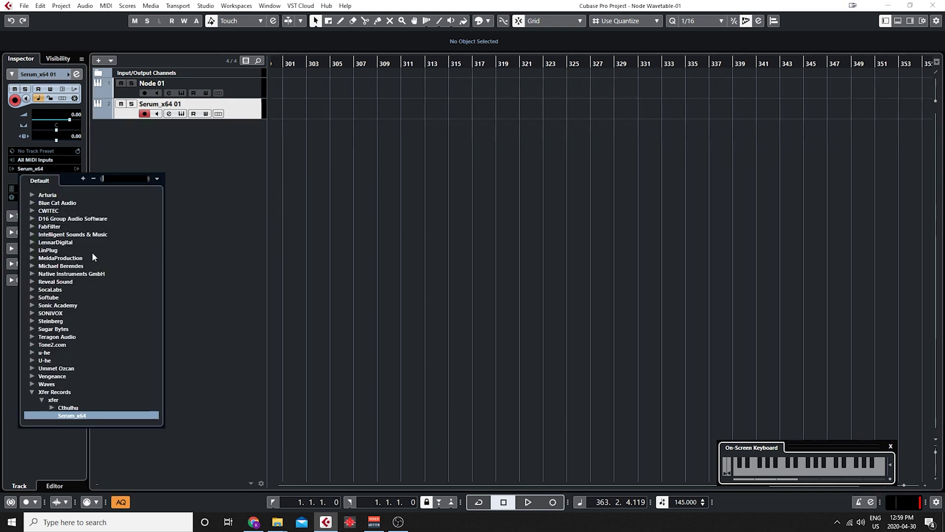
click(81, 418)
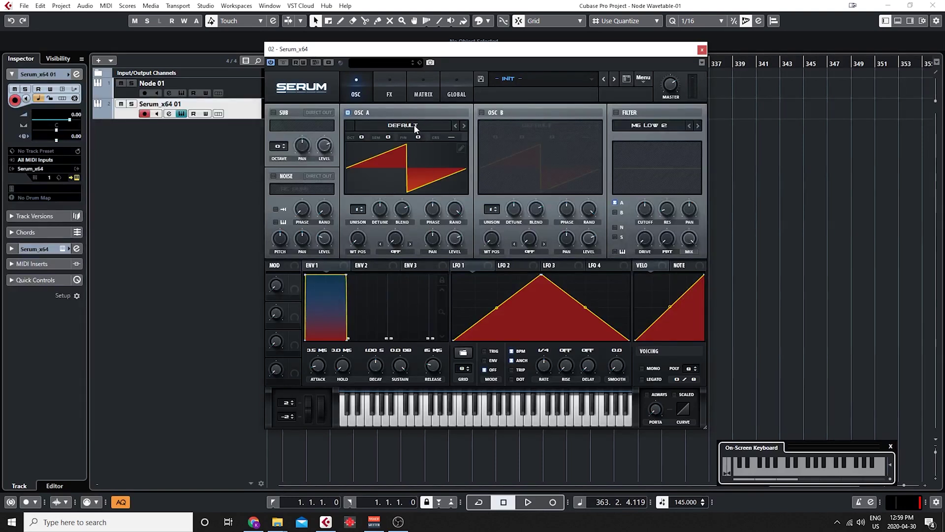
click(416, 127)
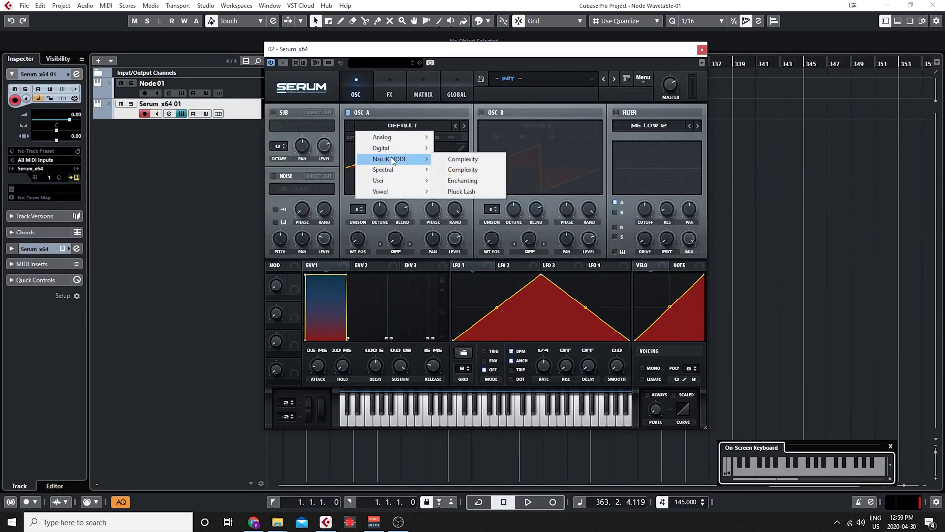
mouse_move(397, 161)
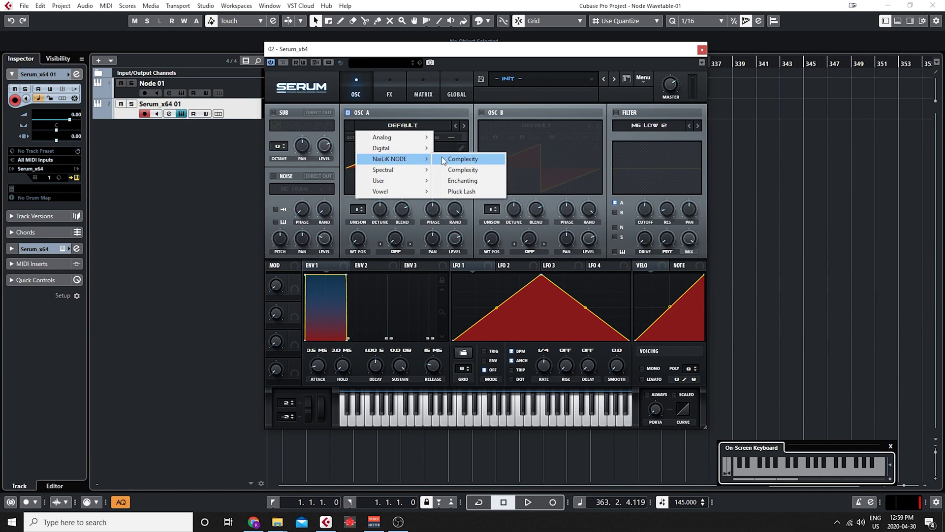
click(461, 181)
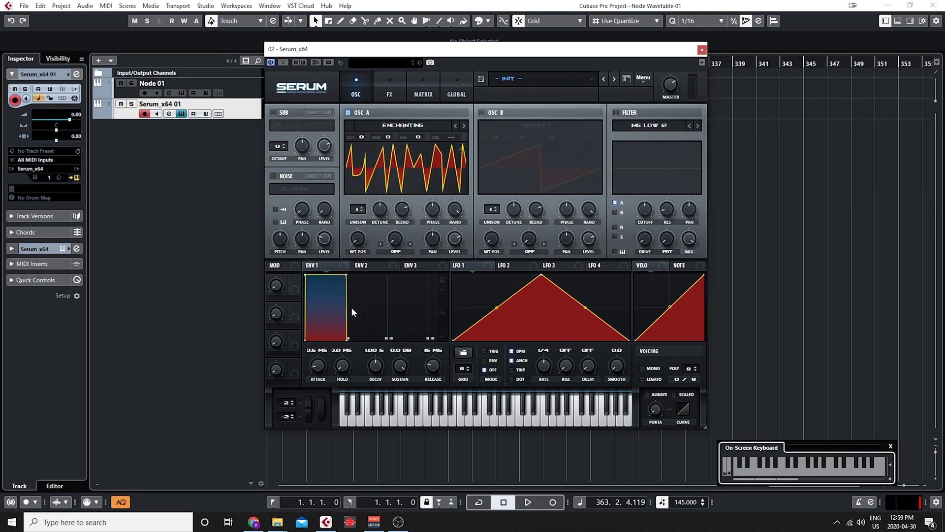
Step: Sweep oscillator A's wavetable frames and set its wavetable position to 52
drag(425, 54, 466, 54)
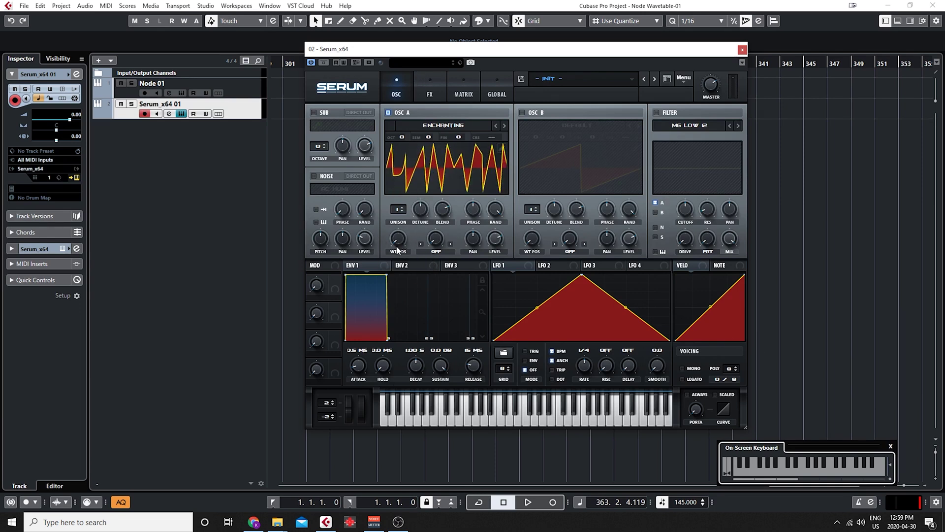
drag(397, 252, 423, 187)
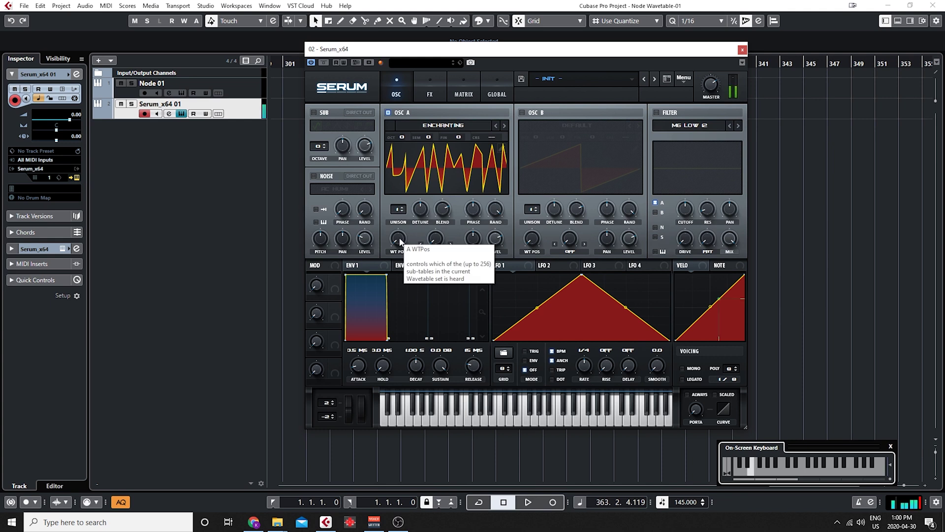
drag(406, 238, 404, 266)
Step: Give oscillator A 3 unison voices with 0.45 detune and a raised blend
drag(398, 209, 444, 245)
drag(420, 208, 415, 258)
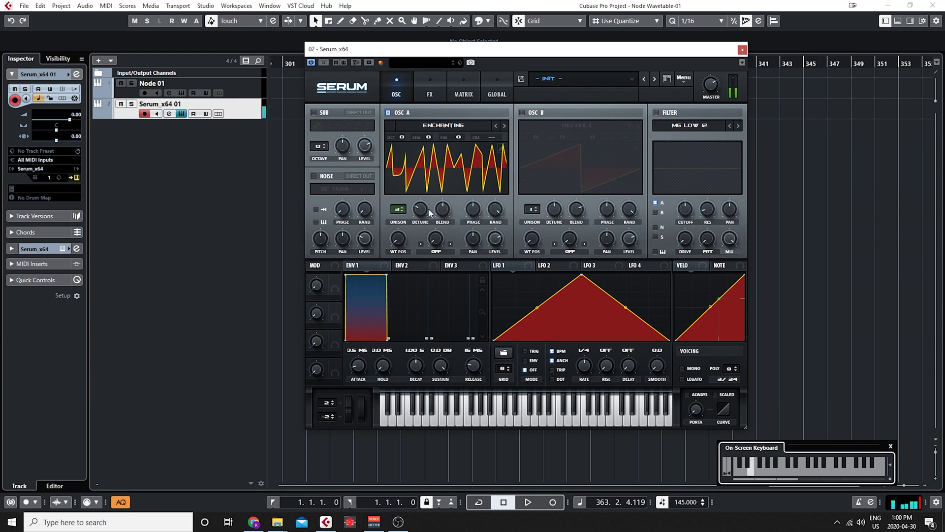
drag(433, 209, 415, 226)
Step: Switch on oscillator B and load the NaiLiK NODE Complexity wavetable into it
click(523, 113)
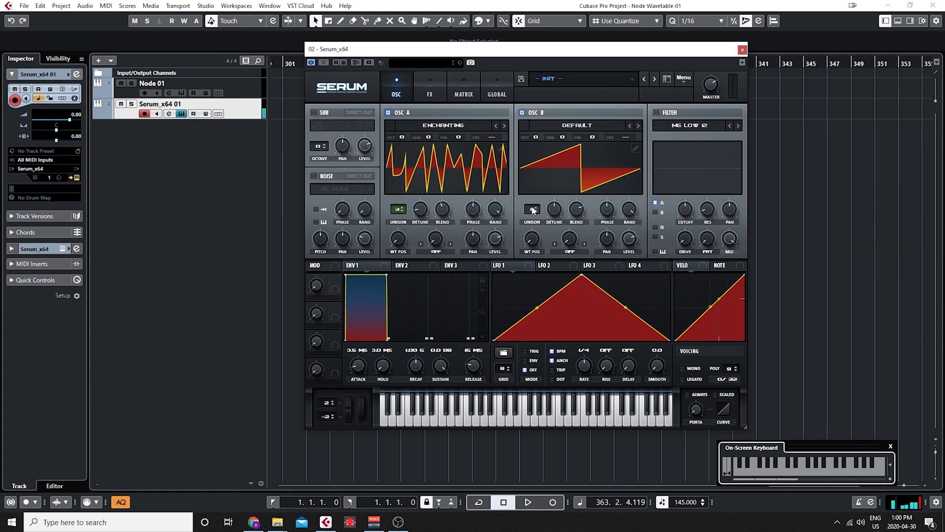
click(572, 126)
mouse_move(570, 157)
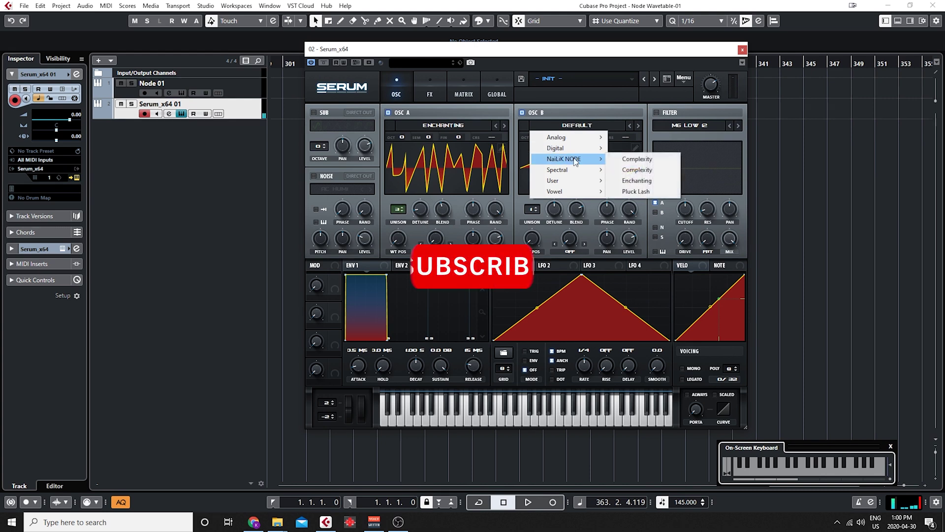
click(640, 160)
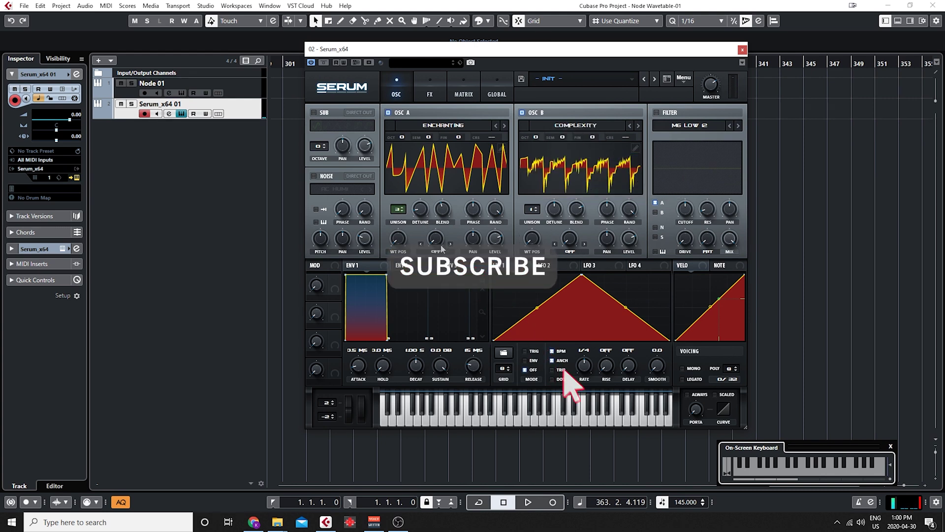
Step: Set oscillator A's warp mode to FM (from B) with a 21% amount
click(448, 253)
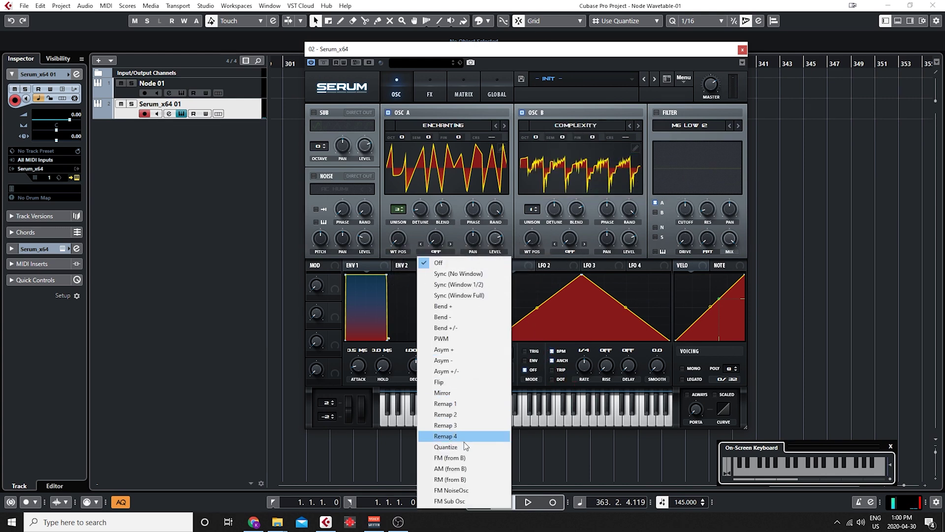
click(459, 457)
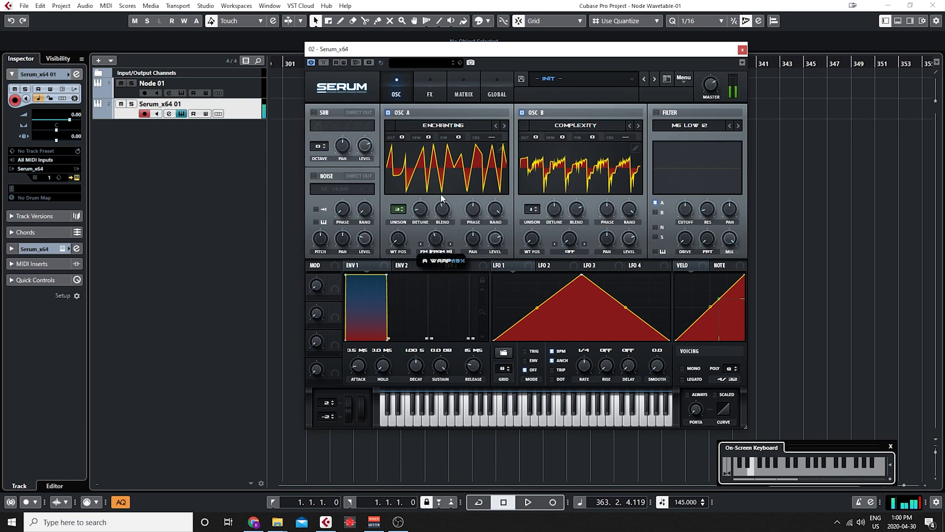
drag(442, 236, 441, 223)
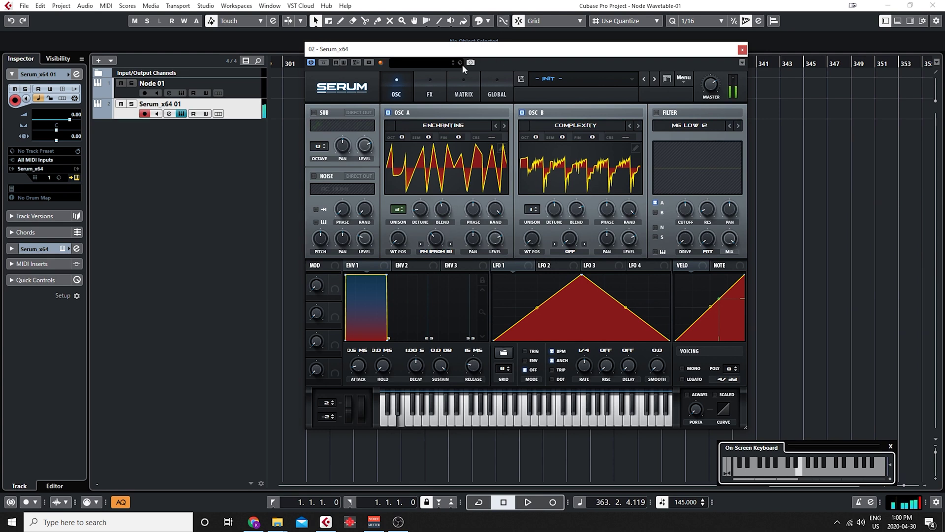
click(432, 88)
Step: Enable distortion, switch its type to LIN.FOLD, and lower the drive
click(317, 130)
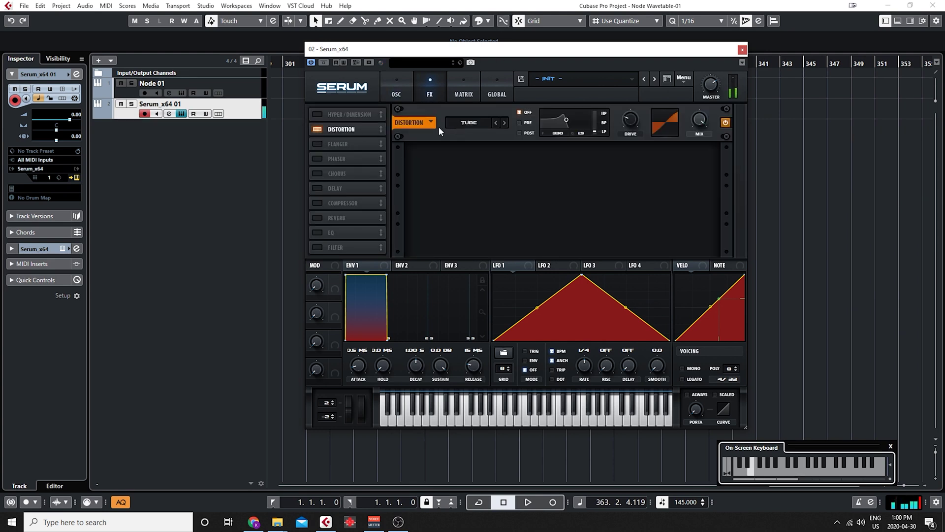
click(504, 123)
click(504, 122)
click(503, 122)
click(504, 123)
click(503, 123)
drag(630, 120, 630, 133)
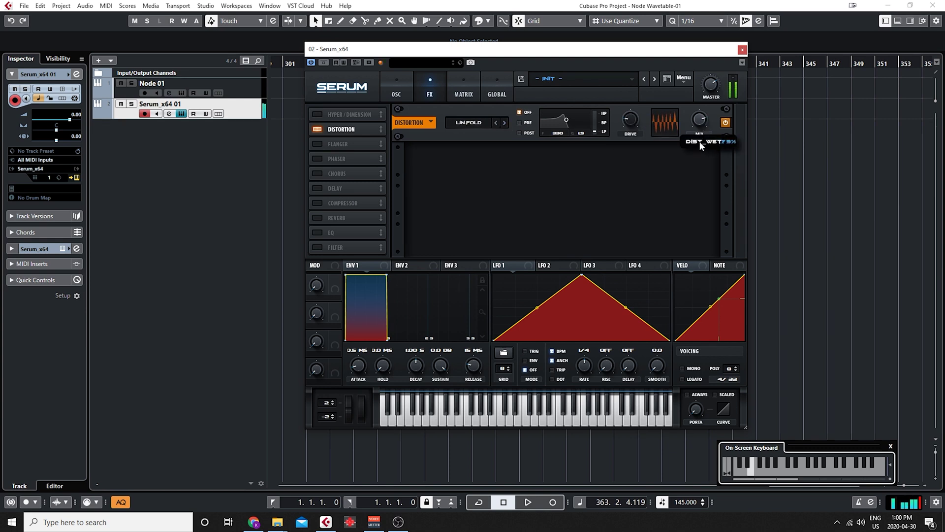
Step: Add delay and reverb effects, auditioning the sound with a test note
click(313, 189)
key(x)
click(318, 217)
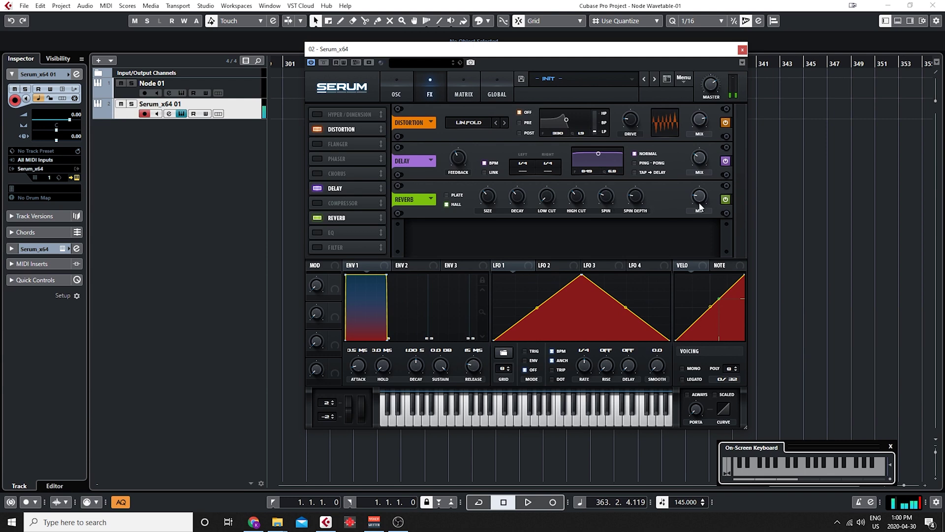
mouse_move(703, 211)
key(x)
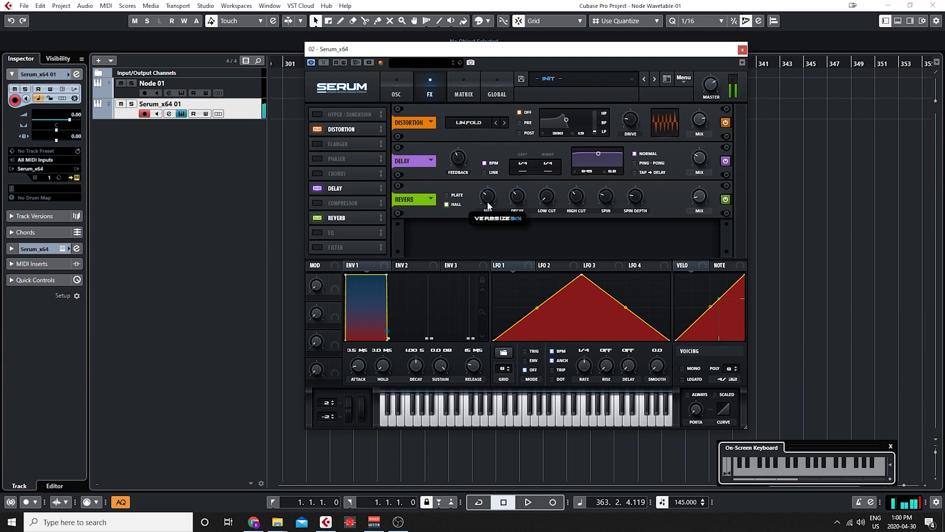
Step: Add an EQ, lower its low band frequency slightly, and return to the oscillators
click(316, 232)
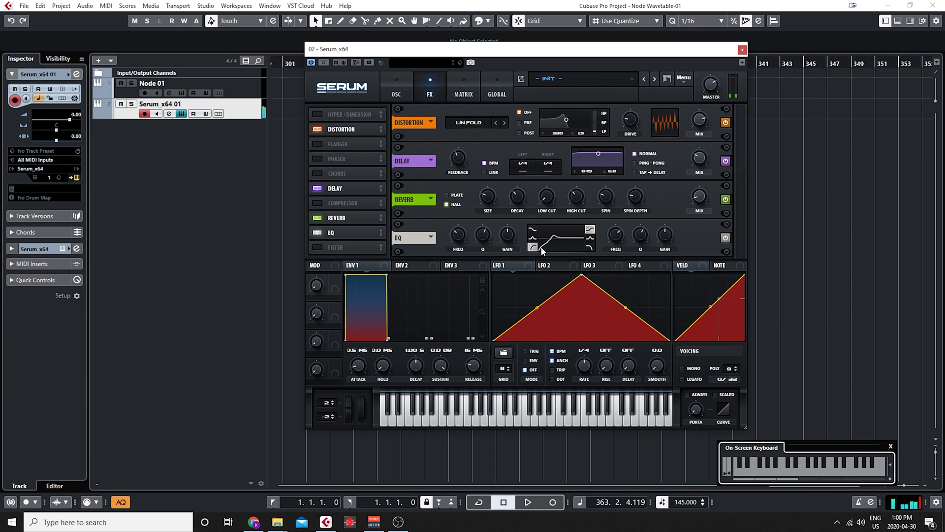
mouse_move(462, 236)
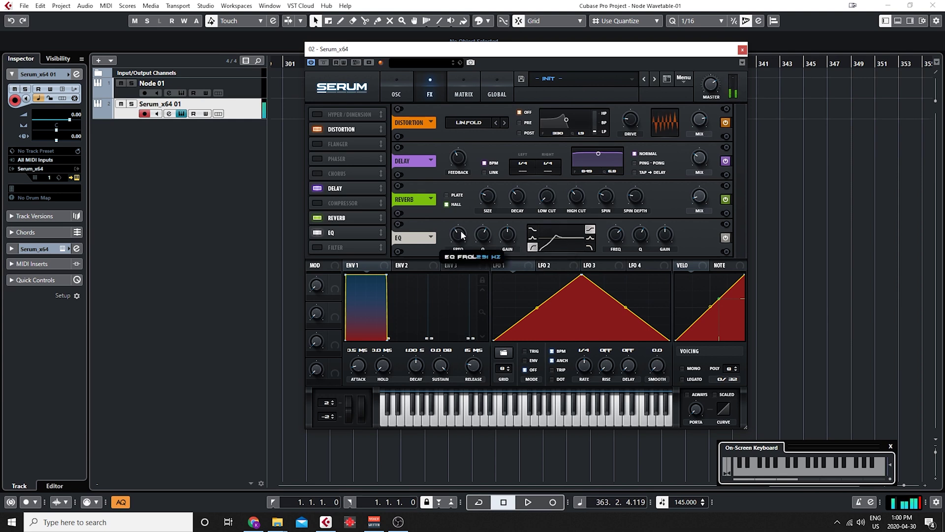
drag(462, 237, 462, 240)
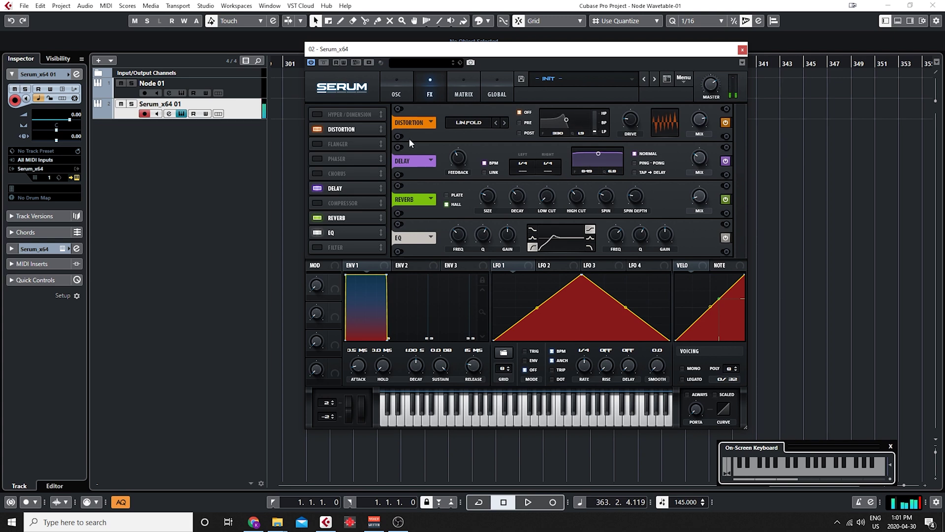
click(395, 92)
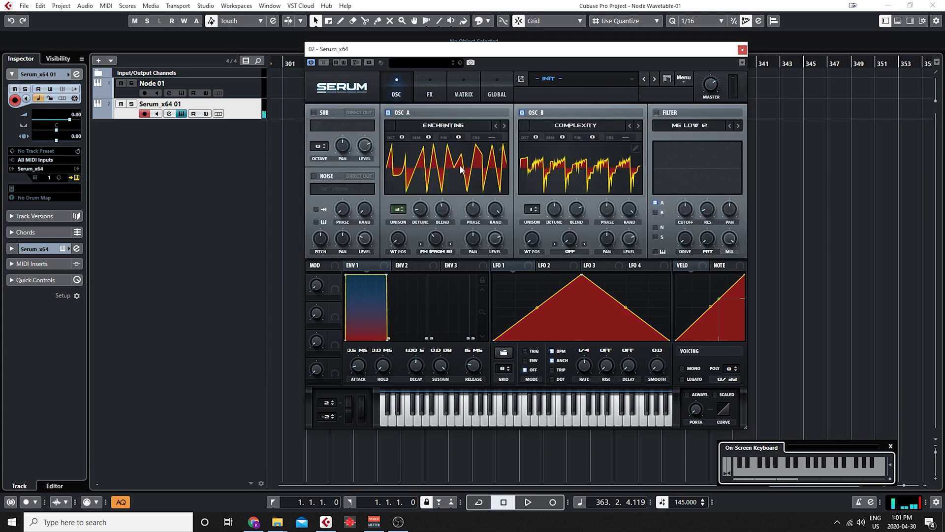